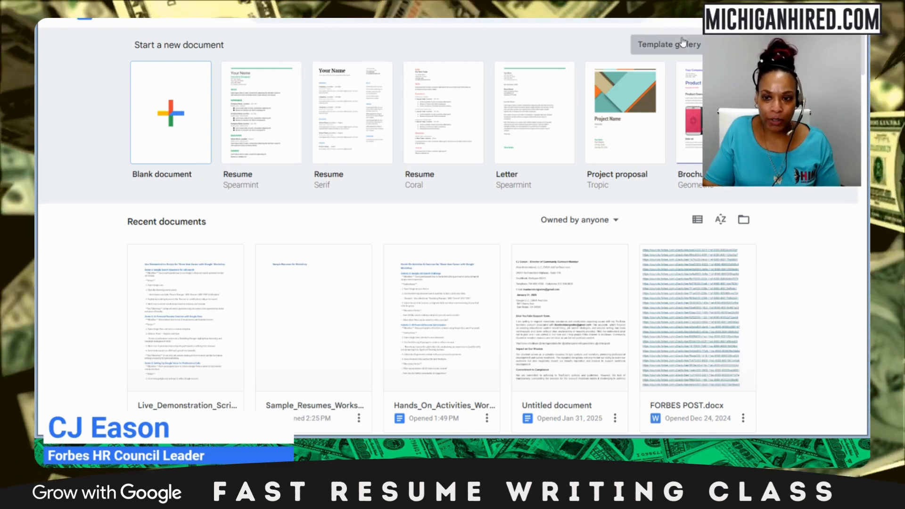
Create a new document from the Modern Writer resume template and look over its sections.
left_click(685, 47)
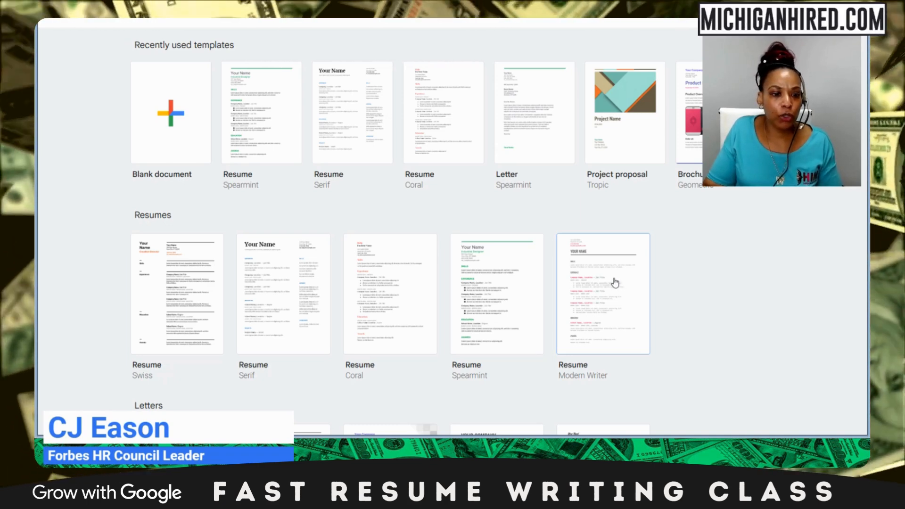
left_click(615, 281)
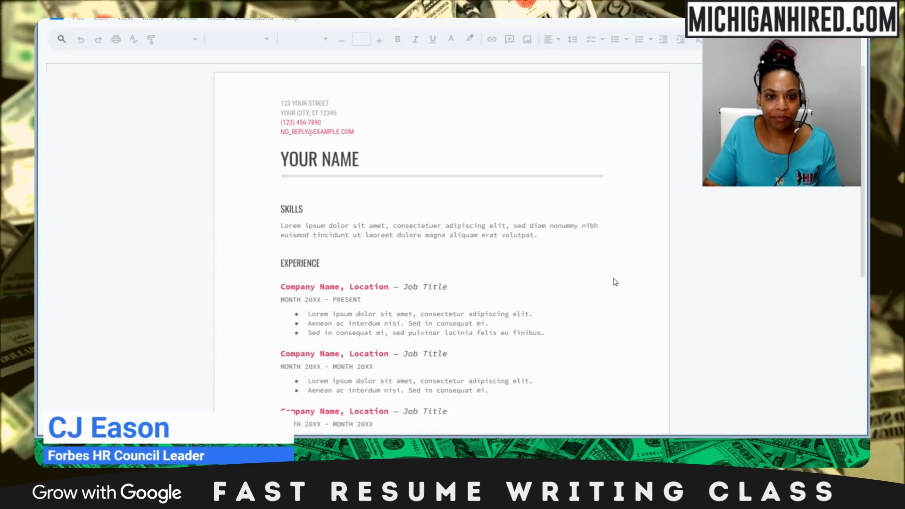
scroll(337, 239, "down", 5)
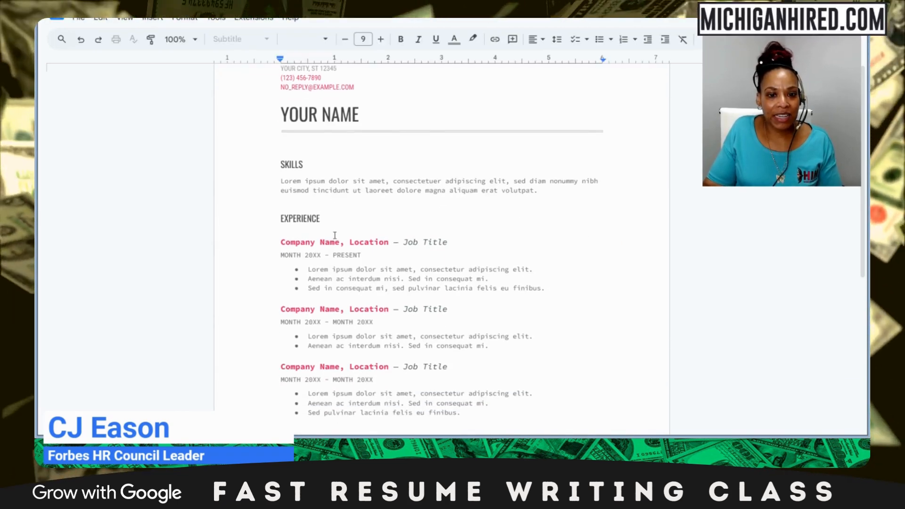
scroll(337, 238, "up", 5)
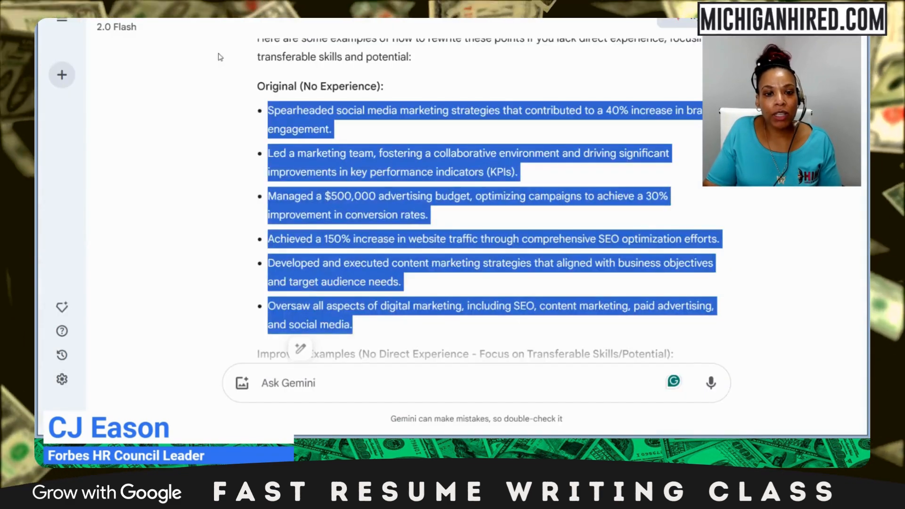
Look through the Gemini conversation for the complete plain-text marketing manager resume, starting at its name and contact header.
scroll(384, 237, "up", 5)
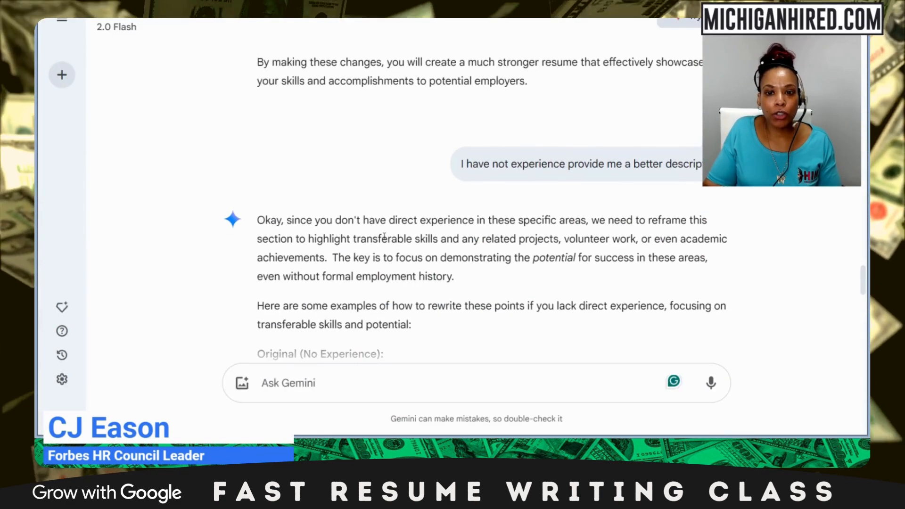
scroll(384, 237, "down", 20)
scroll(394, 178, "up", 12)
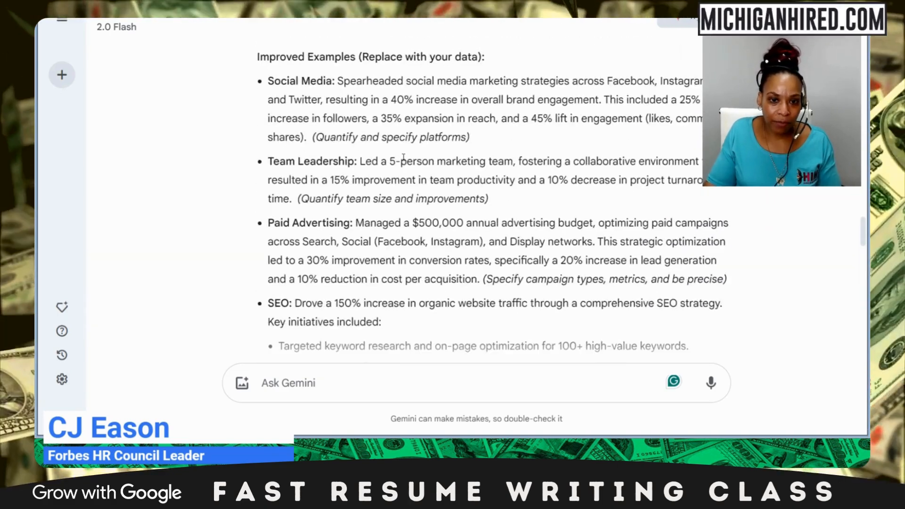
scroll(403, 158, "up", 8)
scroll(403, 158, "down", 20)
scroll(404, 157, "up", 5)
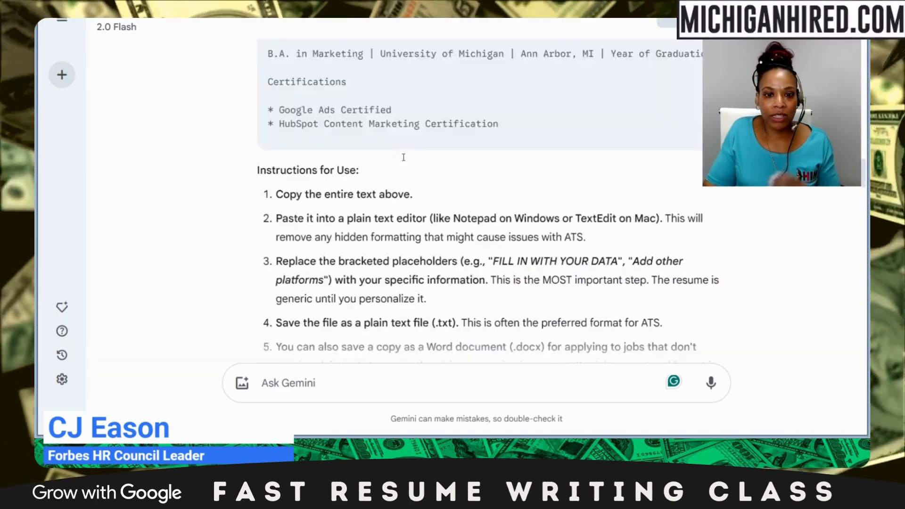
scroll(404, 157, "up", 20)
scroll(404, 158, "down", 4)
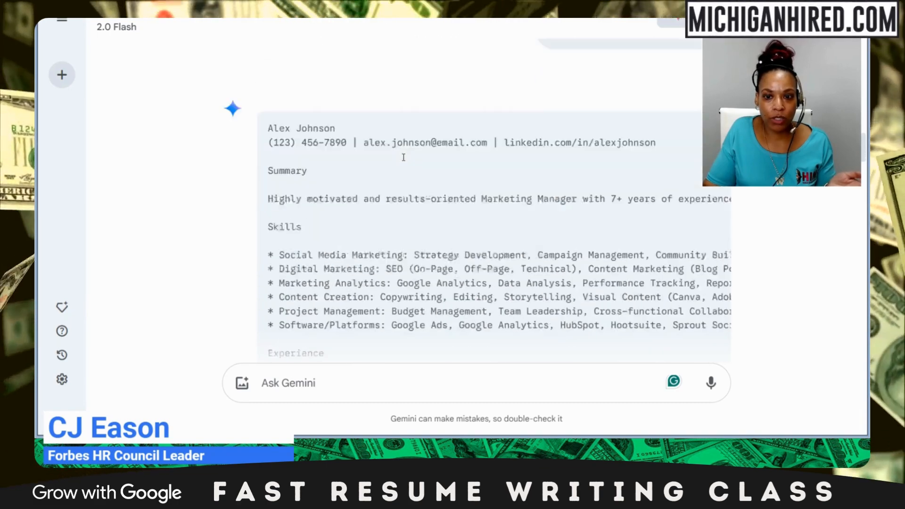
scroll(403, 158, "down", 1)
scroll(404, 157, "up", 1)
scroll(403, 158, "down", 1)
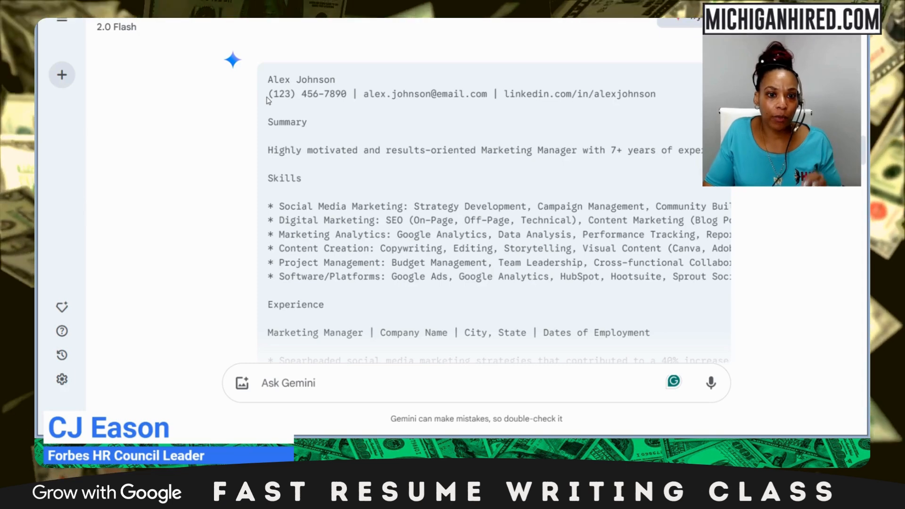
Copy the name and contact lines from the generated resume and select the placeholder address block in the Google Docs resume.
left_click_drag(267, 80, 336, 80)
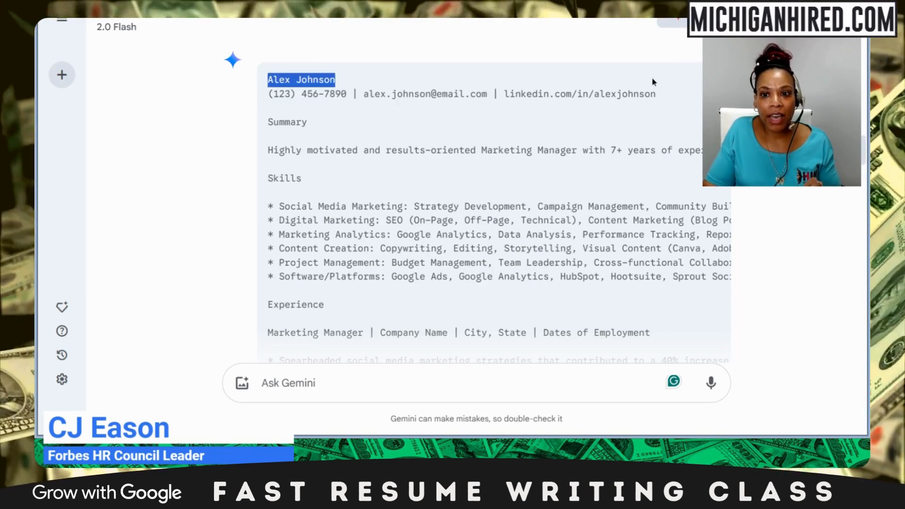
left_click_drag(653, 82, 666, 89)
key("ctrl+c")
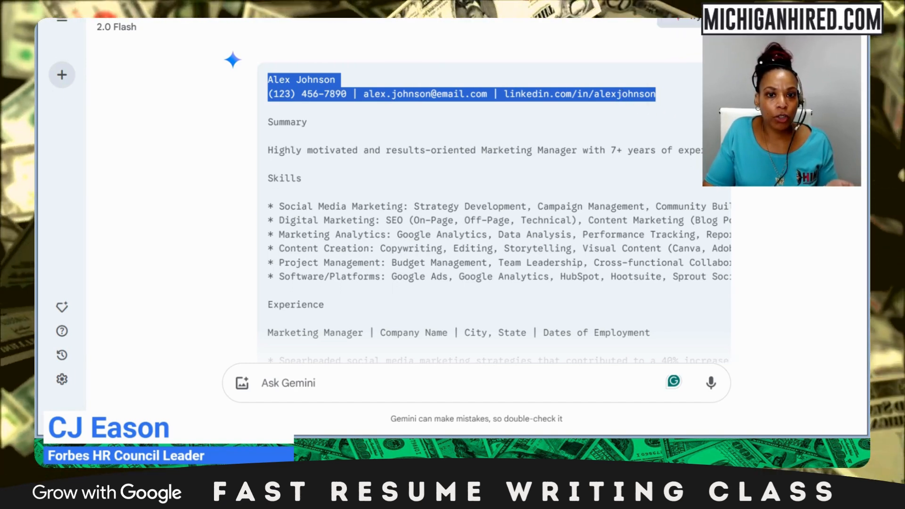
left_click(353, 19)
left_click_drag(264, 101, 355, 130)
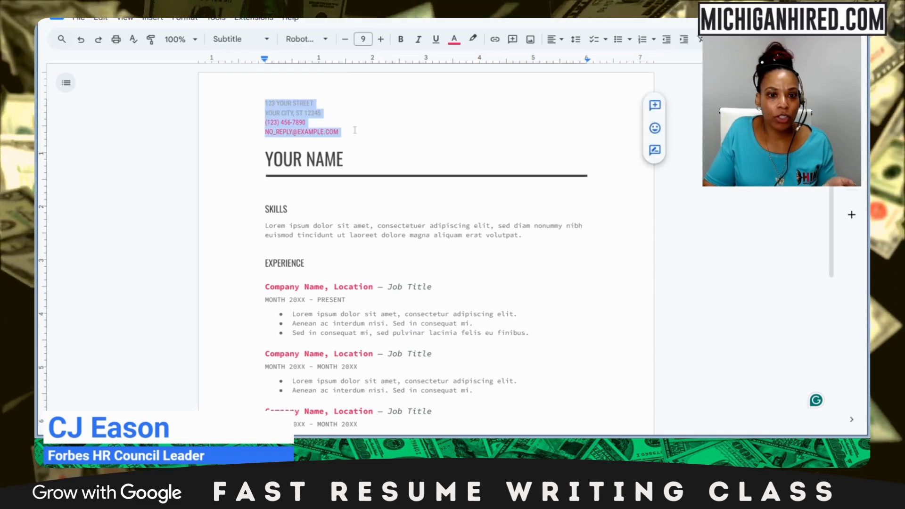
Try to paste the copied name and contact lines over the placeholder address block, and undo the paste.
right_click(299, 134)
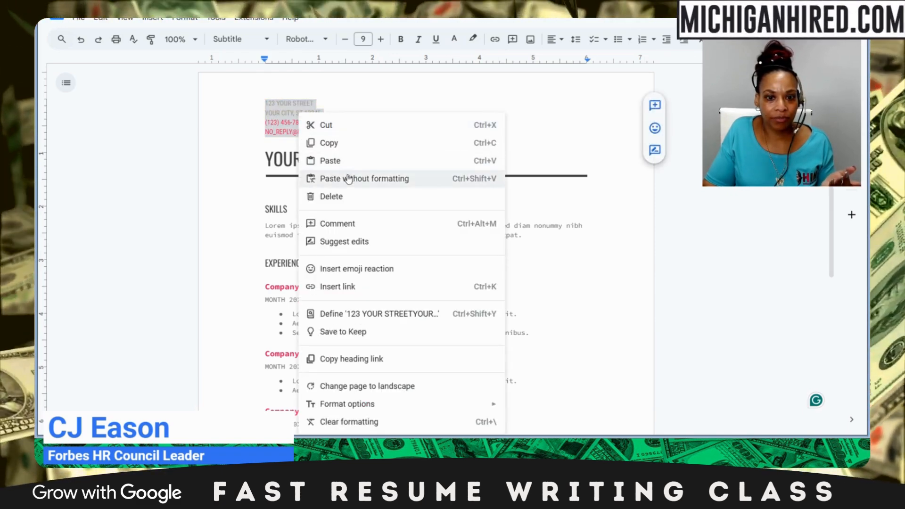
left_click(330, 161)
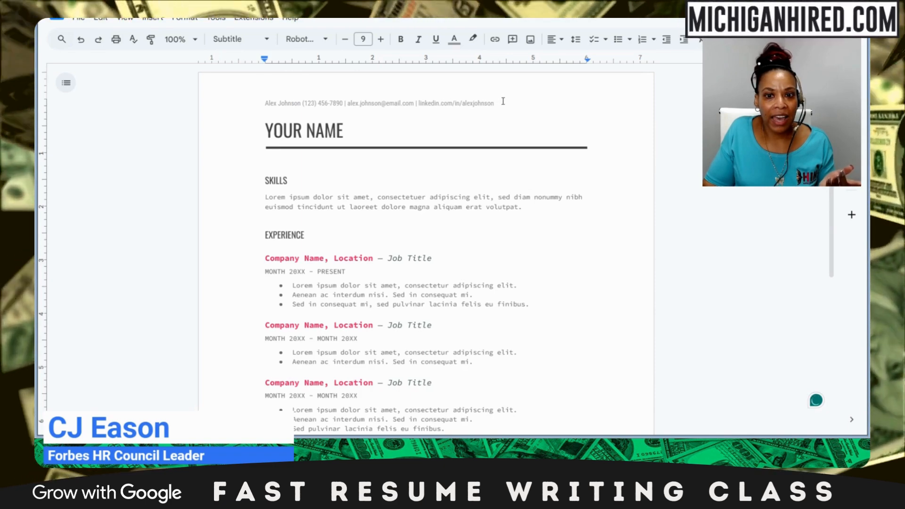
left_click_drag(503, 101, 269, 105)
key("ctrl+c")
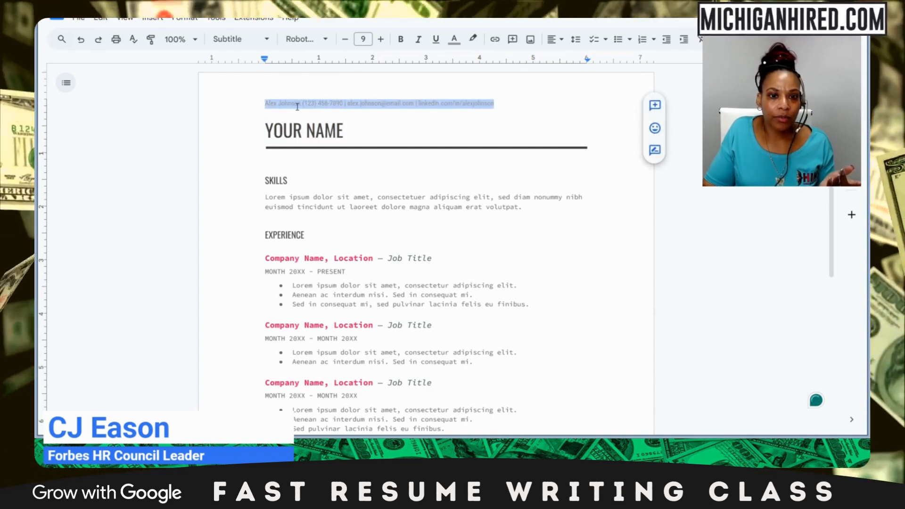
left_click(81, 40)
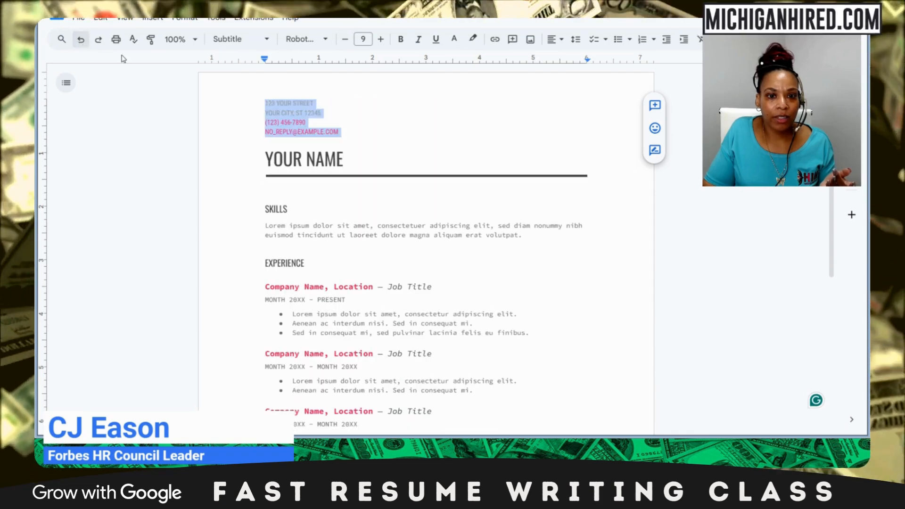
Replace the placeholder address block with the copied name and contact lines, pasted without formatting.
right_click(293, 115)
left_click(330, 177)
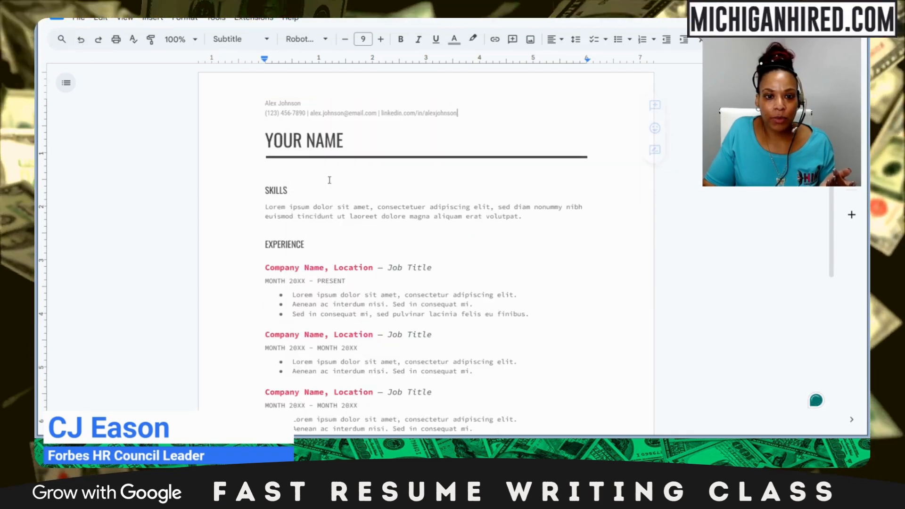
Set the pasted name and contact lines to font size 14 and black text.
left_click_drag(472, 117, 264, 102)
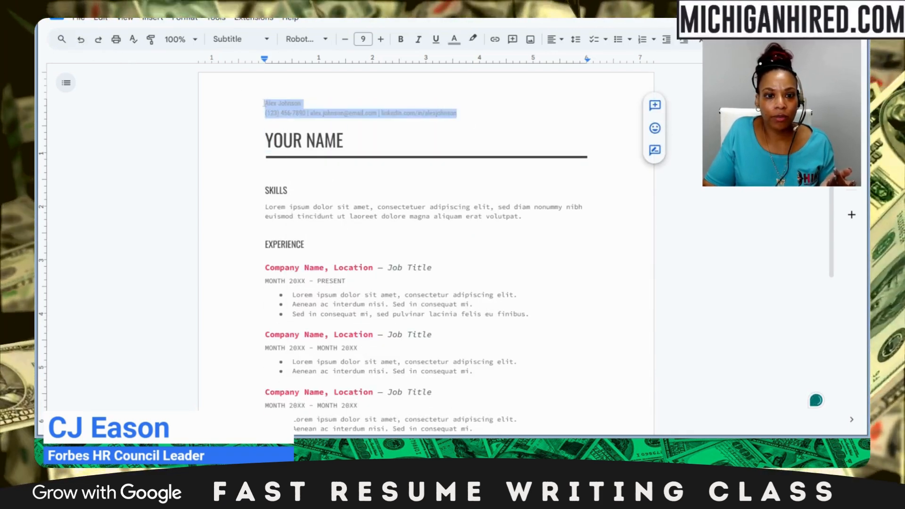
left_click(382, 40)
left_click(382, 40)
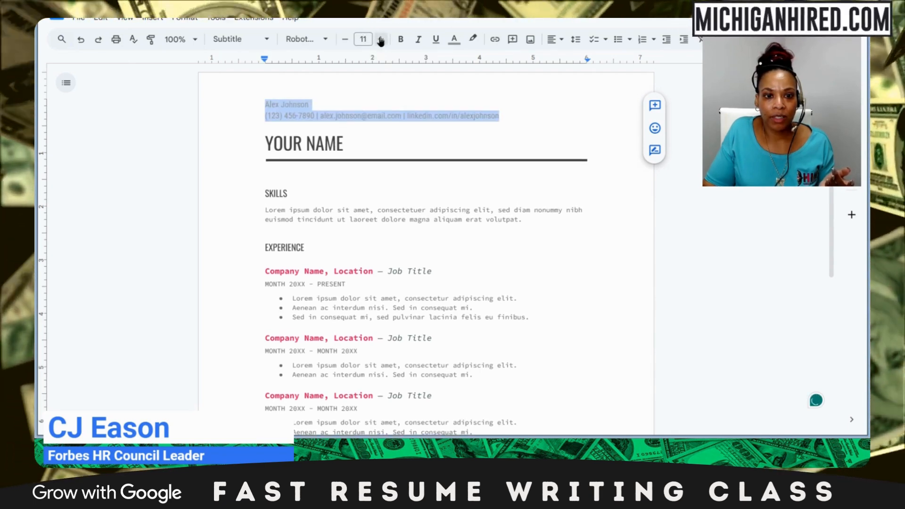
left_click(381, 39)
left_click(381, 40)
left_click(381, 39)
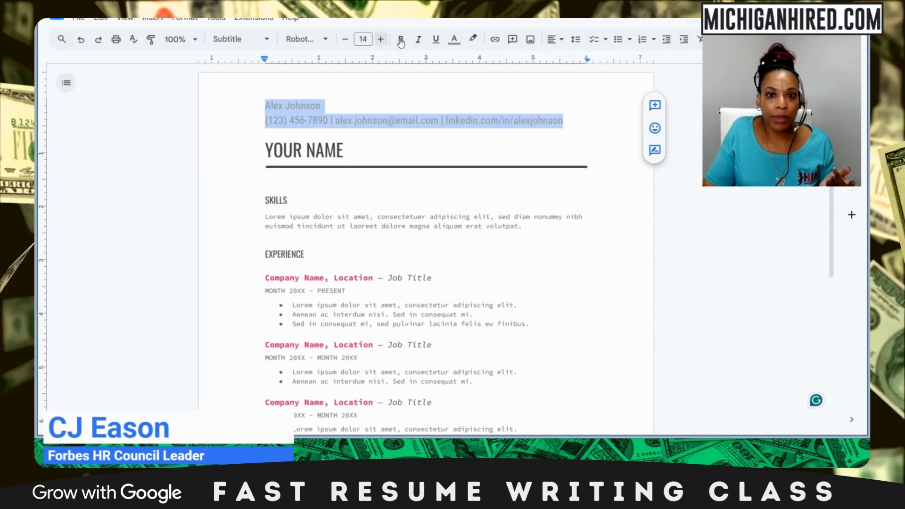
left_click(461, 42)
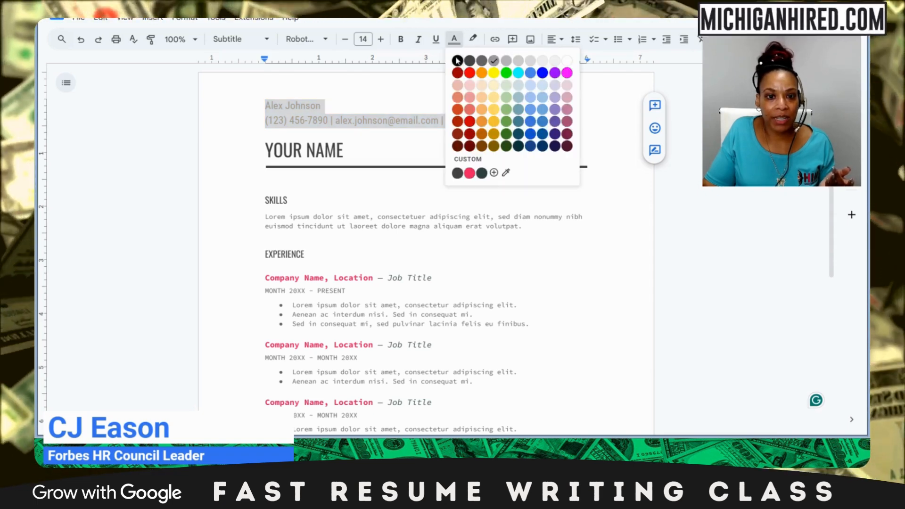
left_click(457, 59)
left_click(417, 108)
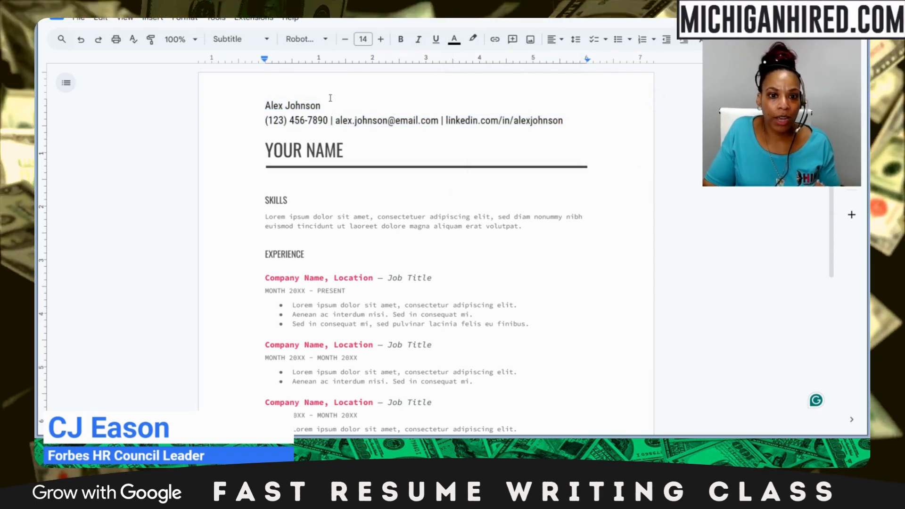
Make the candidate's name on the first line of the header bold.
left_click_drag(331, 98, 265, 106)
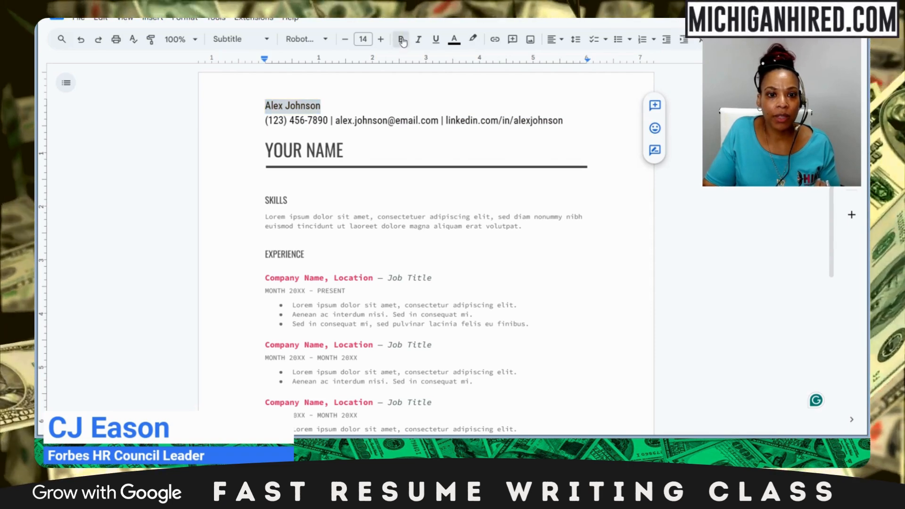
left_click(402, 40)
left_click(302, 151)
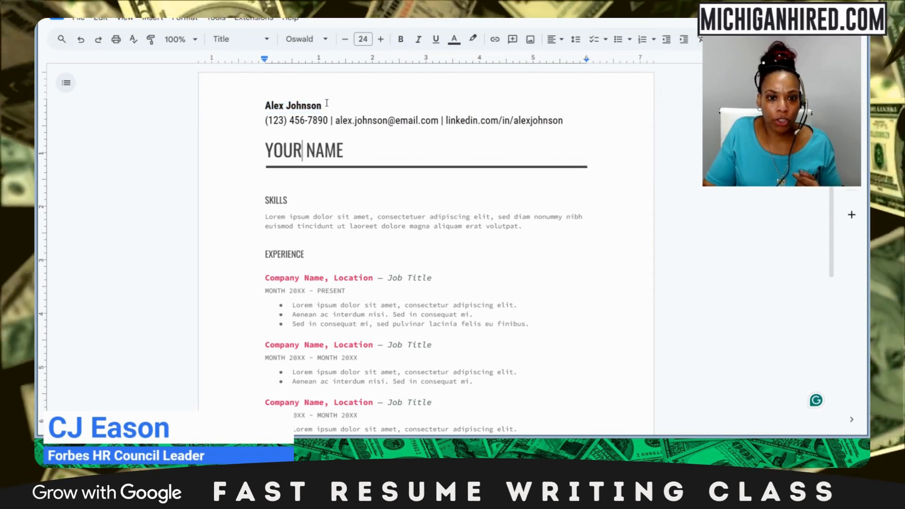
Replace the YOUR NAME title with a copy of the bold candidate name from the first line.
left_click_drag(326, 103, 265, 107)
key("ctrl+c")
right_click(274, 105)
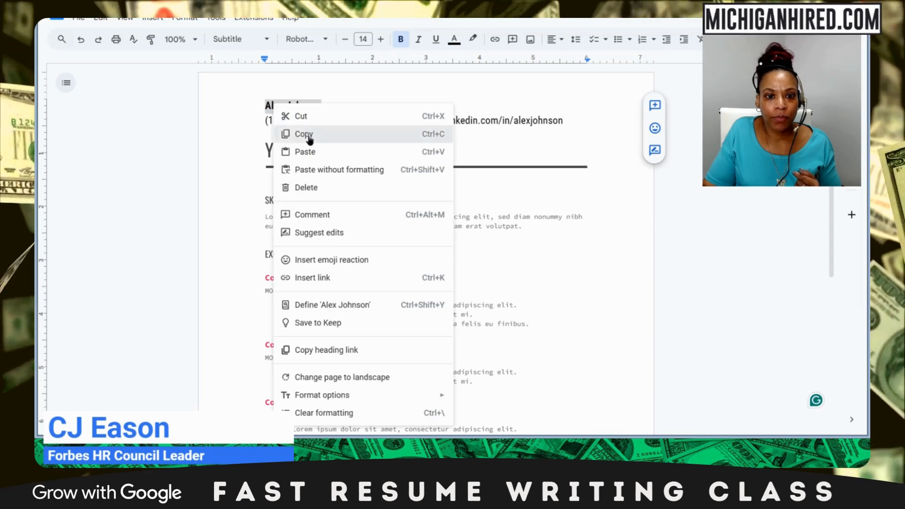
left_click(304, 134)
left_click_drag(346, 150, 265, 152)
right_click(274, 159)
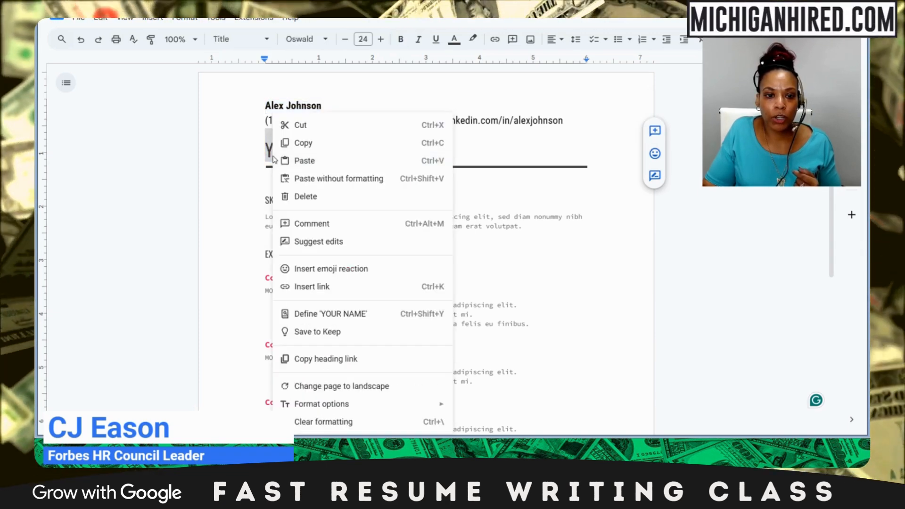
left_click(304, 160)
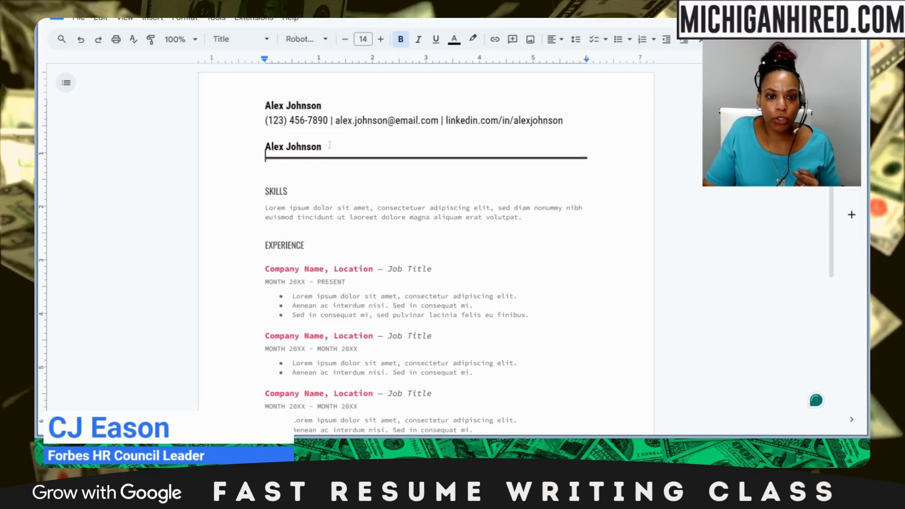
Enlarge the candidate's name in the title above the horizontal line to font size 26.
left_click_drag(329, 145, 264, 147)
key("ctrl+c")
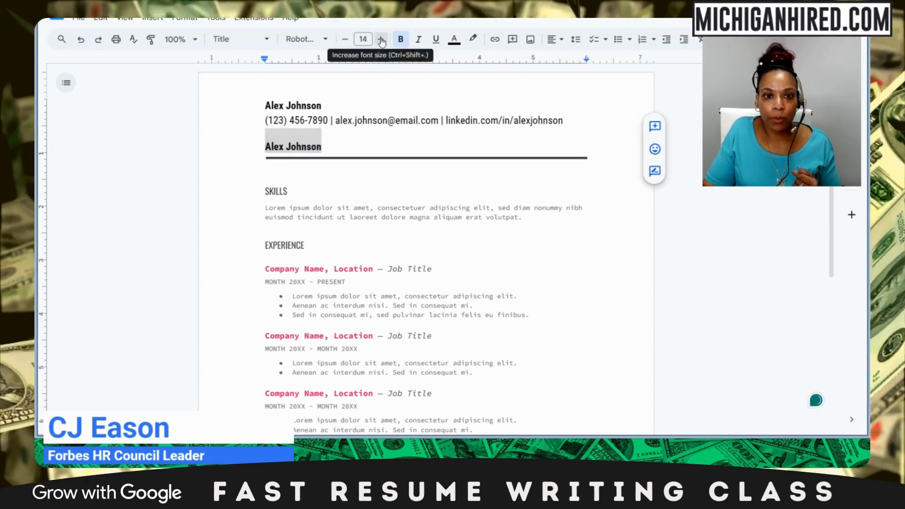
left_click(380, 39)
left_click(381, 40)
left_click(381, 39)
left_click(381, 39)
left_click(381, 39)
left_click(381, 39)
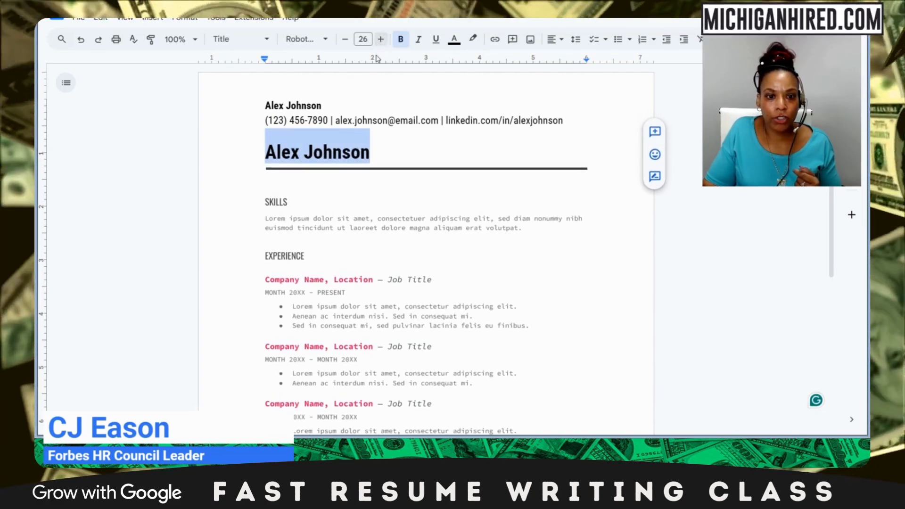
left_click(286, 217)
left_click(289, 186)
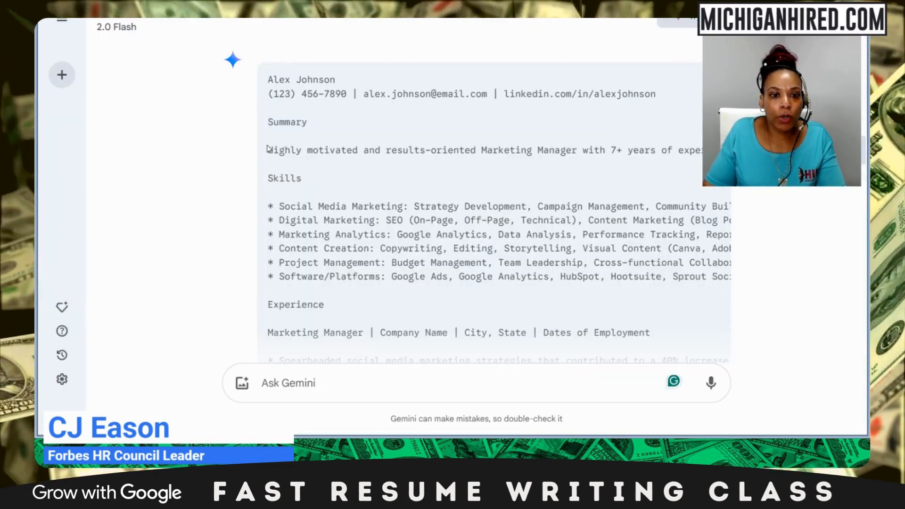
Copy the summary paragraph from the Gemini resume and put it in place of the placeholder text under SKILLS in Google Docs.
left_click_drag(270, 151, 717, 151)
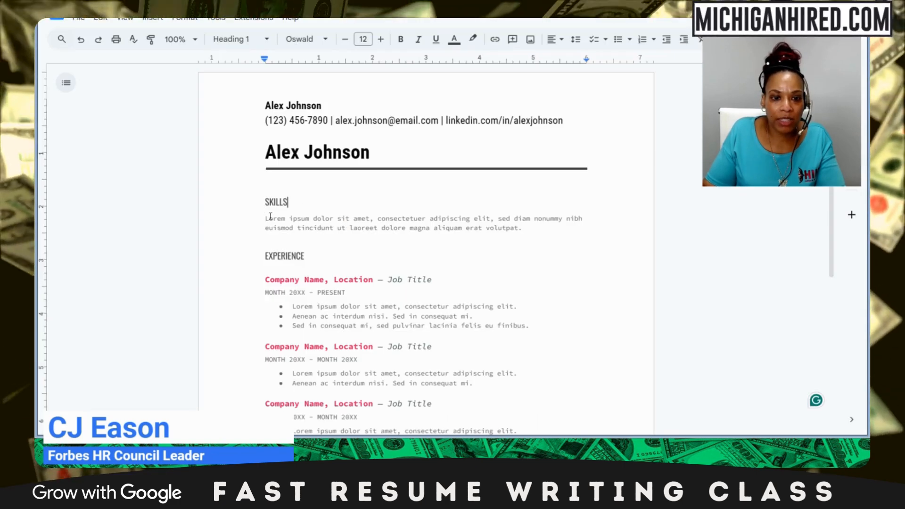
left_click_drag(263, 218, 570, 228)
right_click(483, 221)
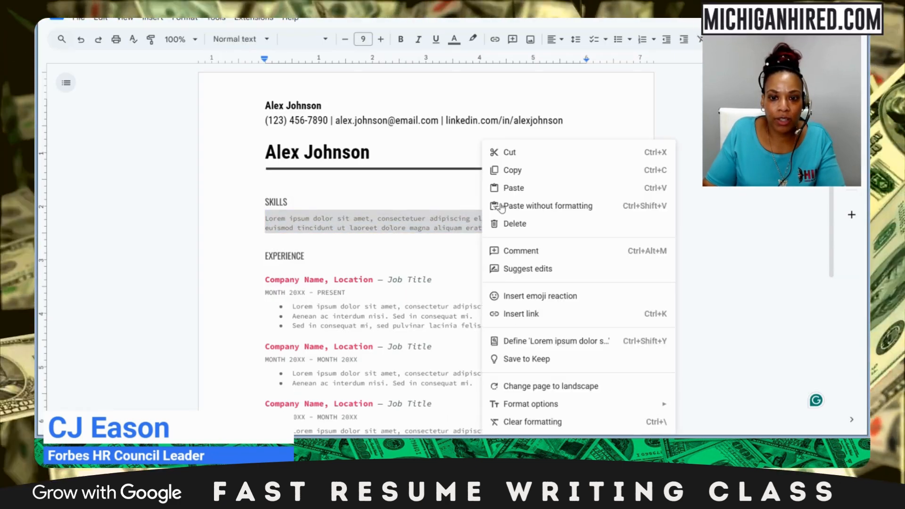
left_click(512, 192)
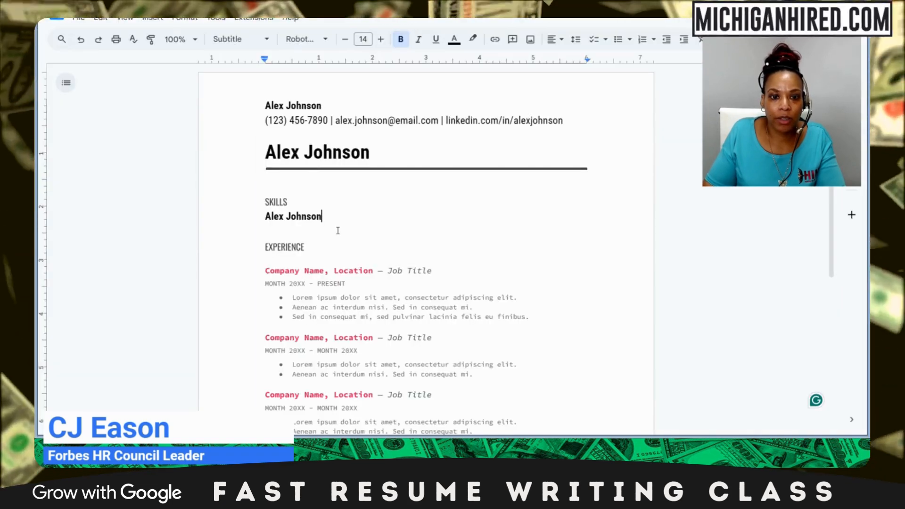
left_click_drag(322, 217, 265, 217)
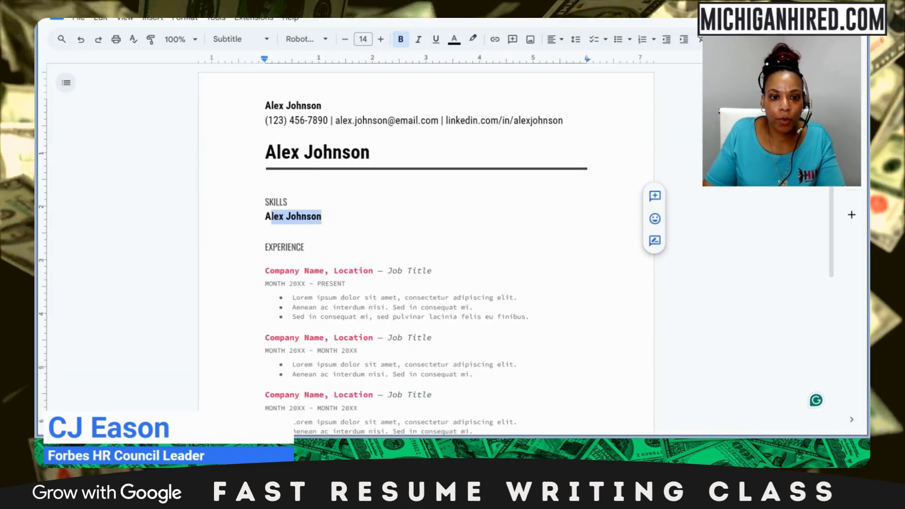
right_click(270, 218)
left_click(297, 160)
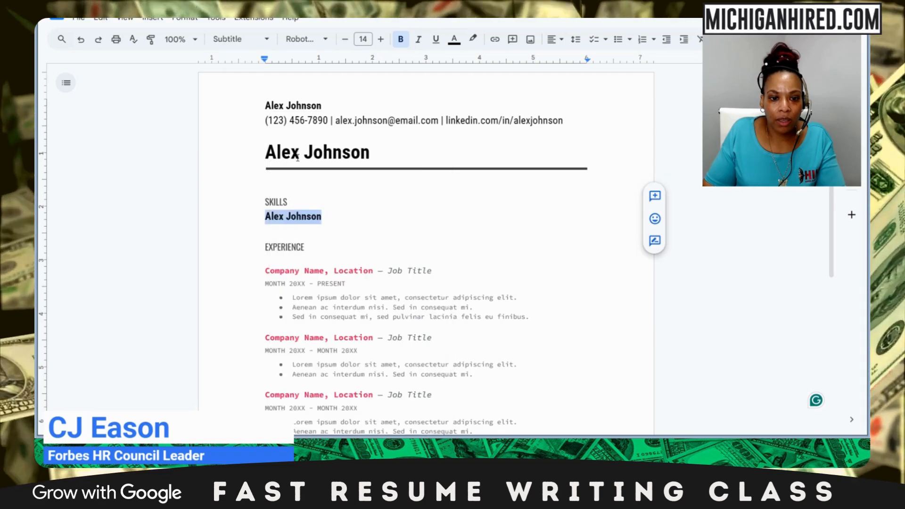
Format the summary paragraph under SKILLS with font size 11, no bold and justified alignment.
left_click_drag(435, 306, 272, 204)
left_click(346, 39)
left_click(346, 39)
left_click(345, 39)
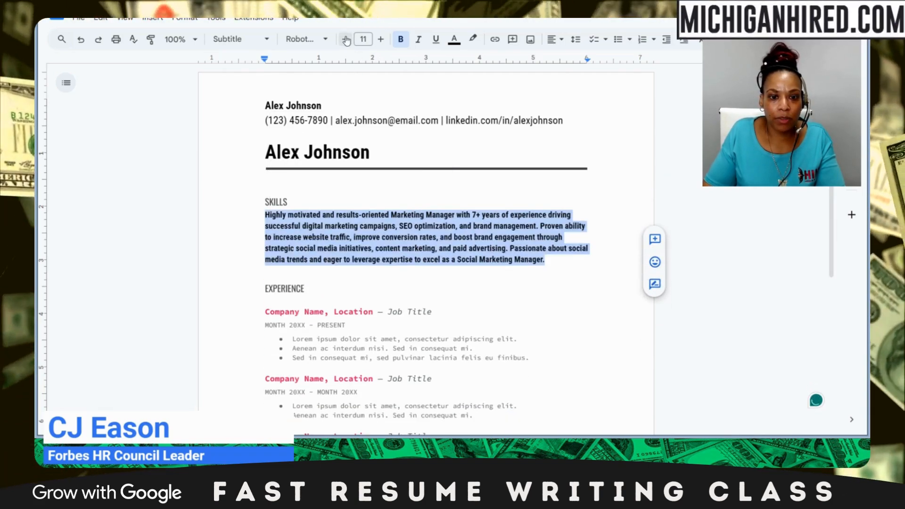
left_click(401, 39)
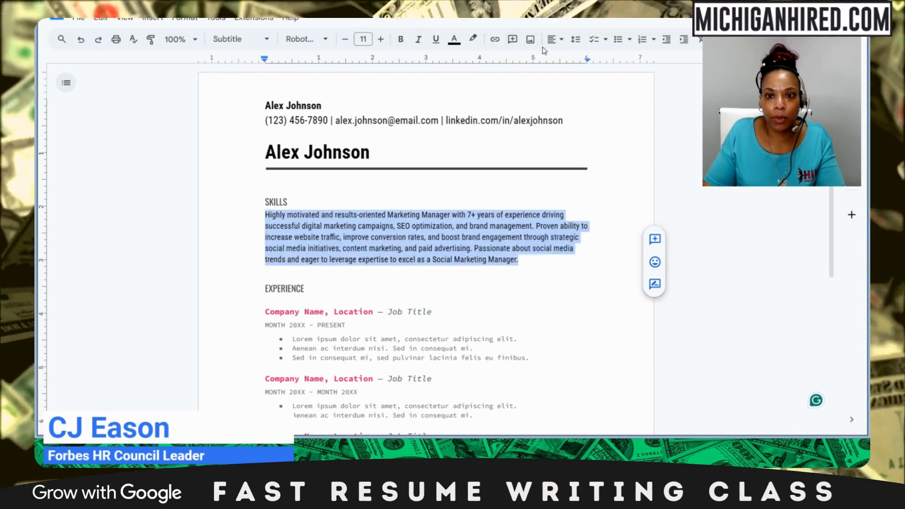
left_click(555, 40)
left_click(601, 59)
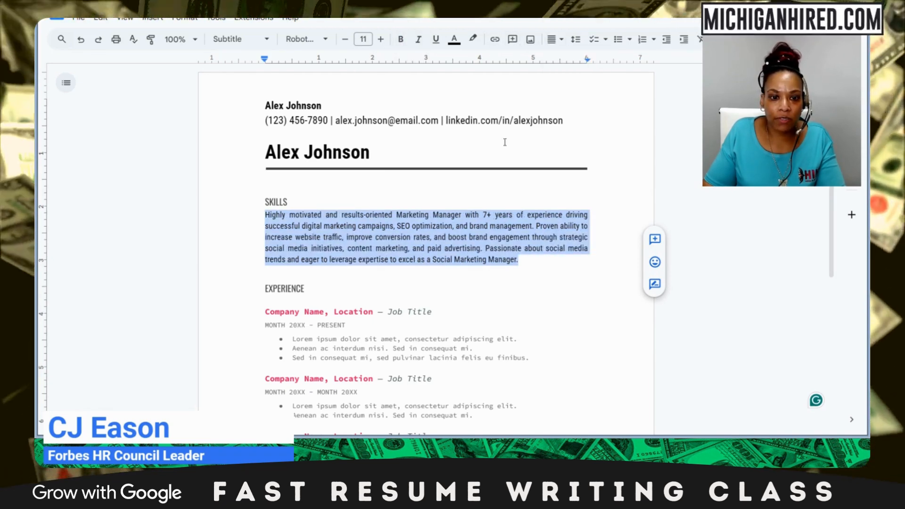
left_click(387, 226)
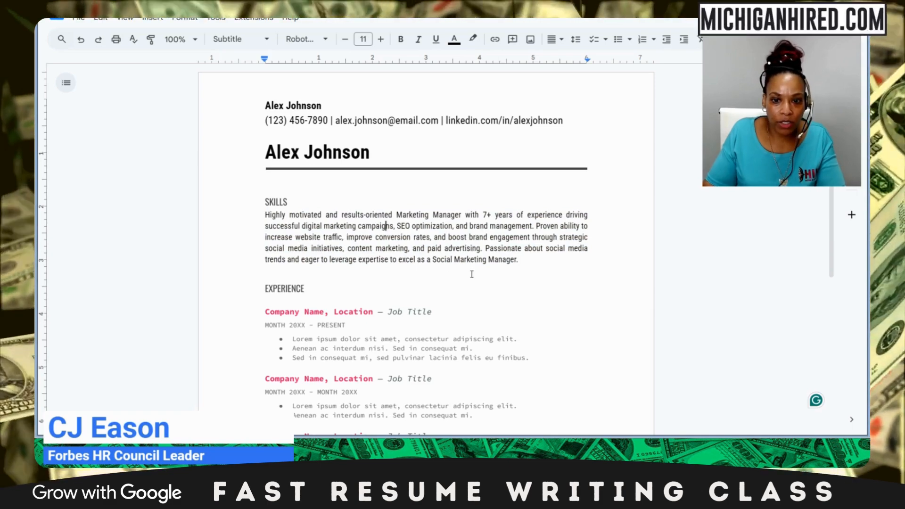
Switch to Gemini and copy the skills list, from Social Media Marketing through Software/Platforms.
scroll(473, 275, "down", 4)
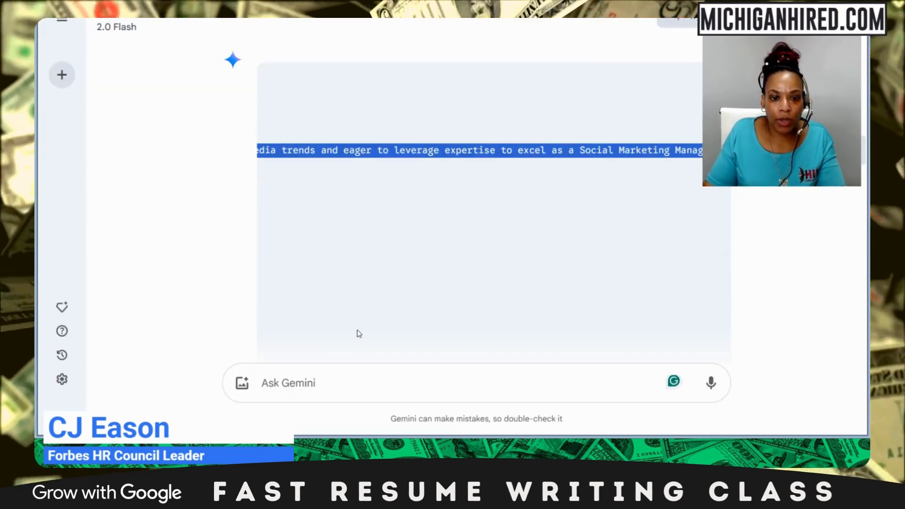
scroll(377, 288, "down", 3)
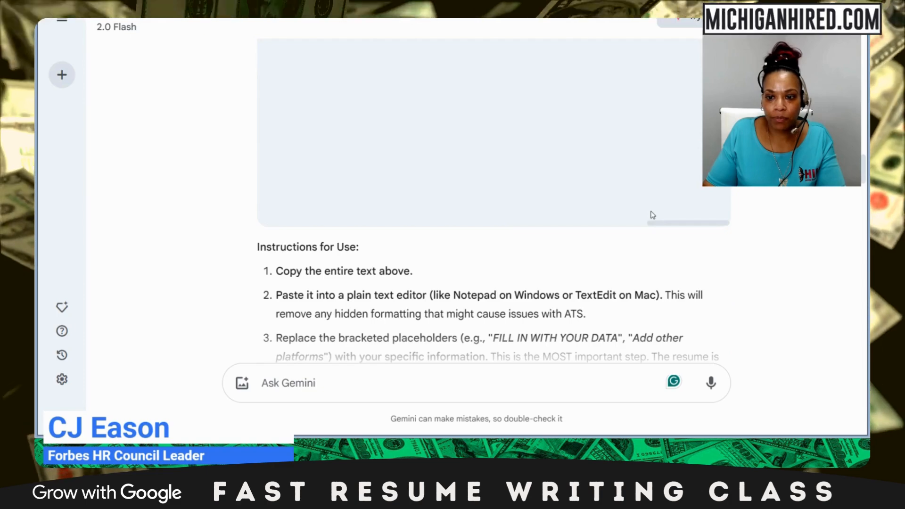
scroll(354, 242, "up", 6)
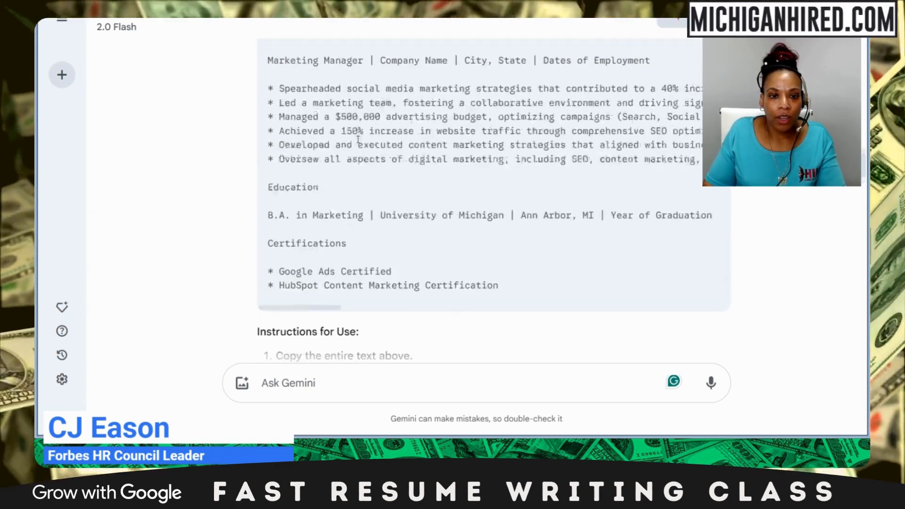
scroll(338, 156, "up", 1)
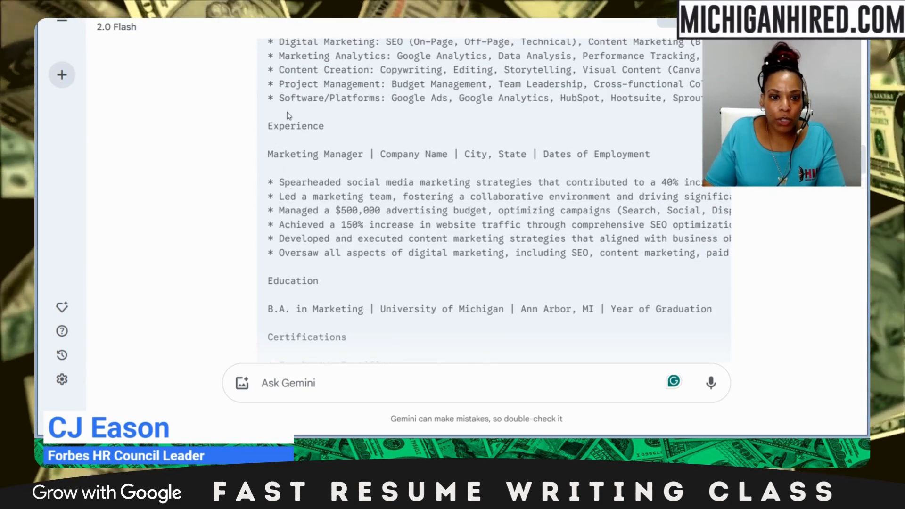
scroll(289, 116, "up", 3)
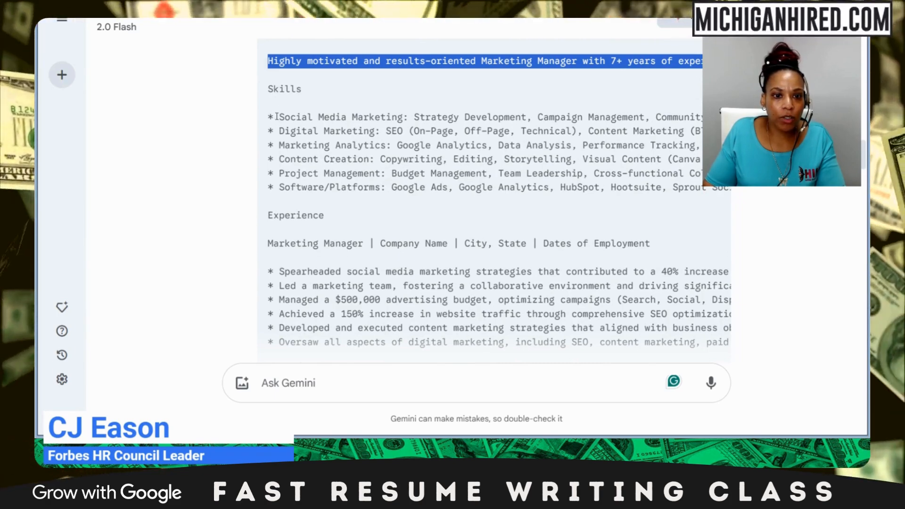
left_click_drag(281, 117, 506, 177)
key("ctrl+c")
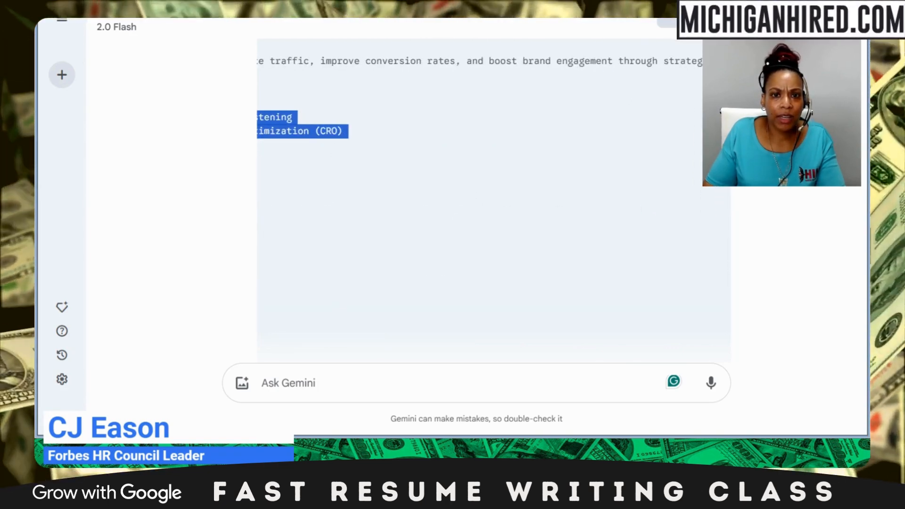
Switch to Google Docs and paste the copied skills without formatting on a new line below the summary paragraph.
key("ctrl+Tab")
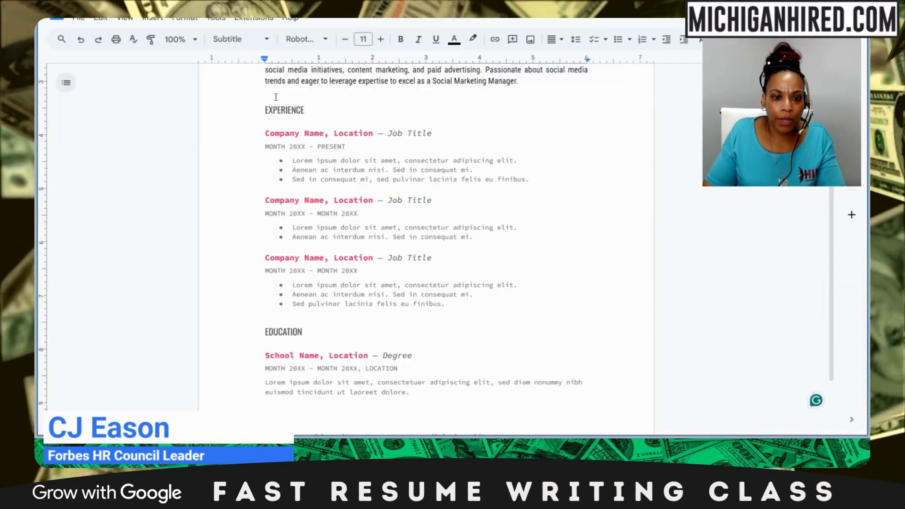
scroll(263, 113, "up", 2)
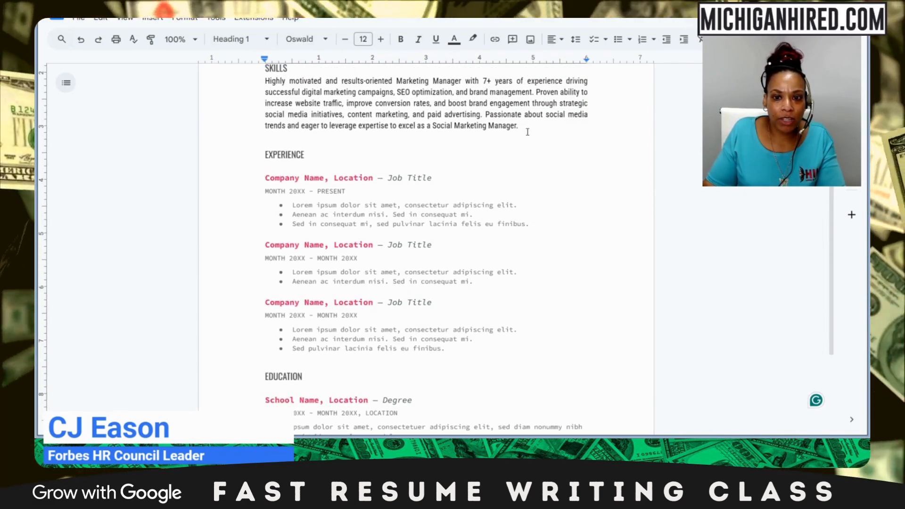
left_click(527, 130)
key("Return")
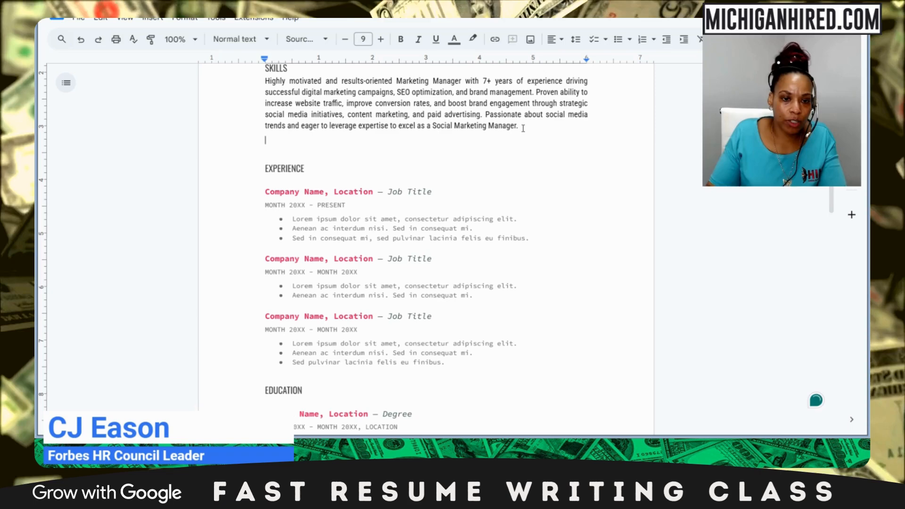
right_click(271, 140)
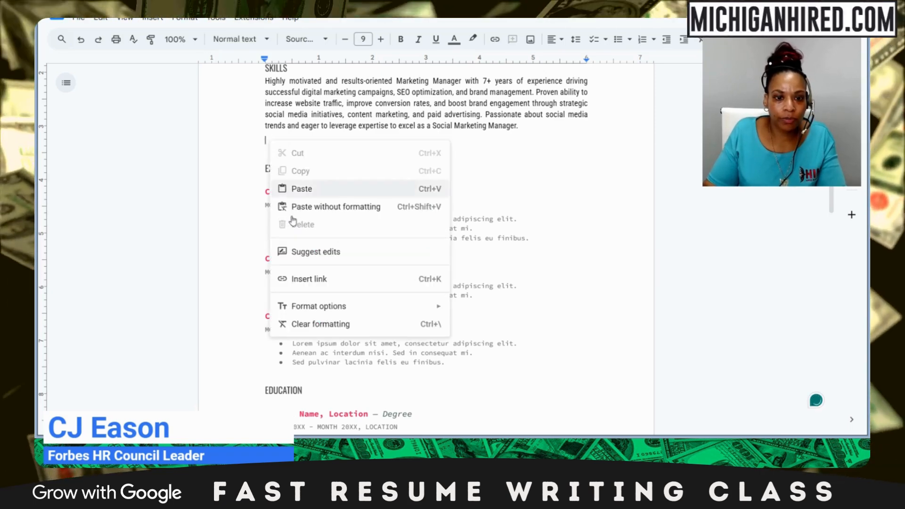
left_click(297, 188)
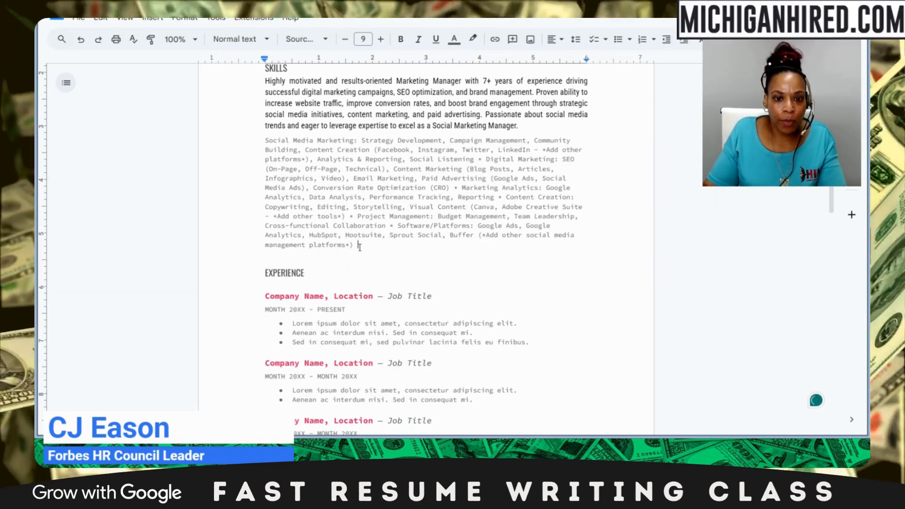
left_click_drag(360, 246, 264, 141)
right_click(304, 198)
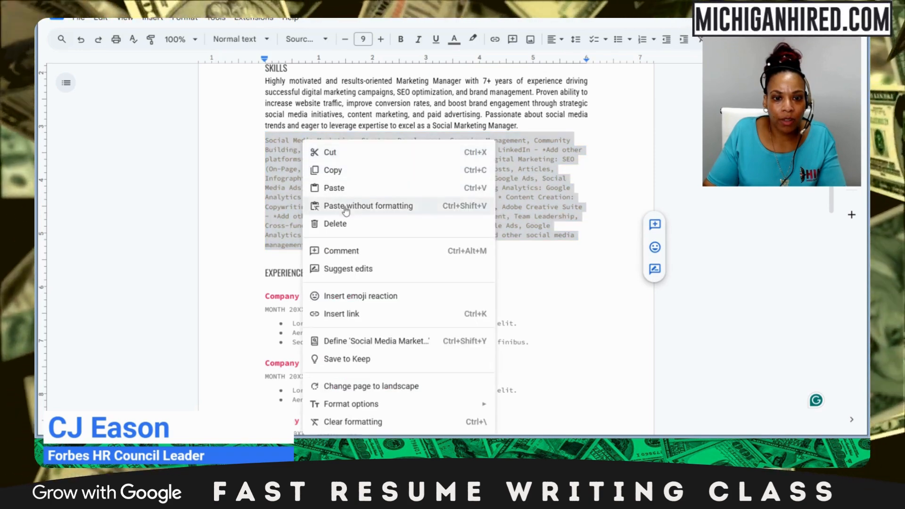
left_click(346, 208)
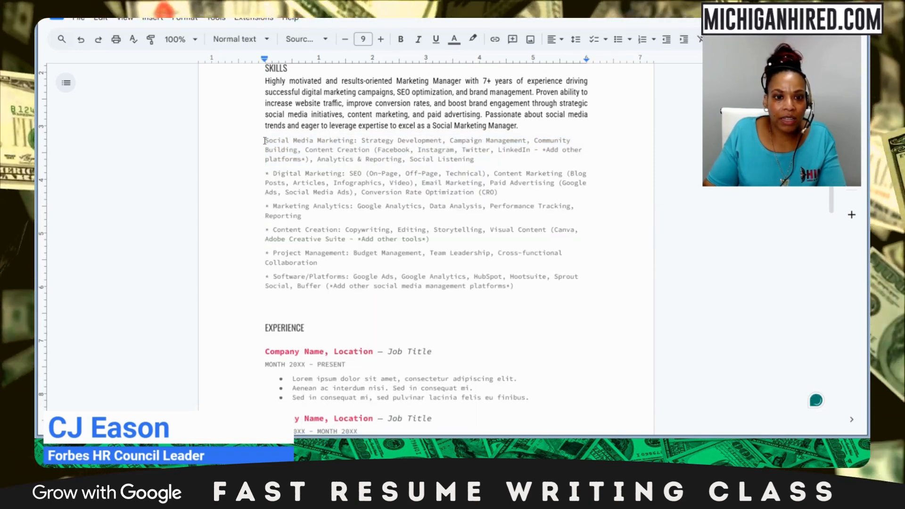
Turn the Social Media Marketing and Digital Marketing skill lines into bullet points, removing the leading asterisk.
left_click(617, 40)
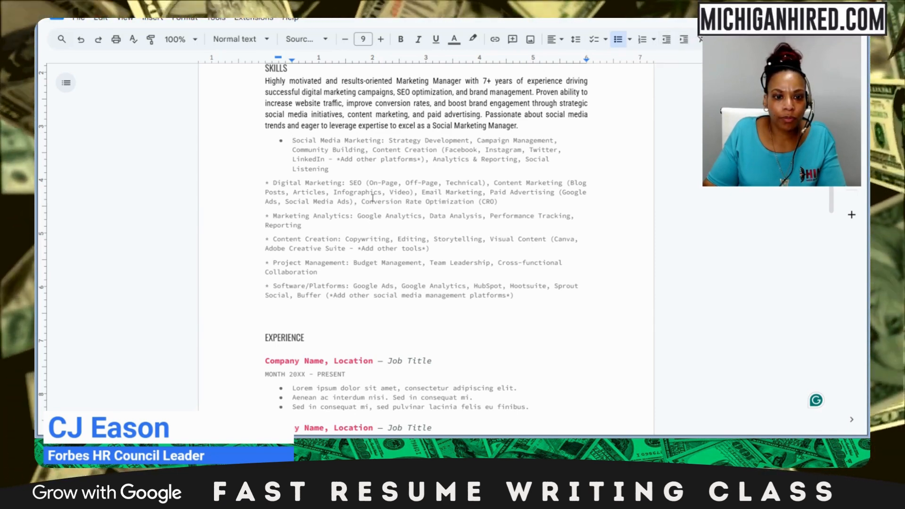
left_click(271, 182)
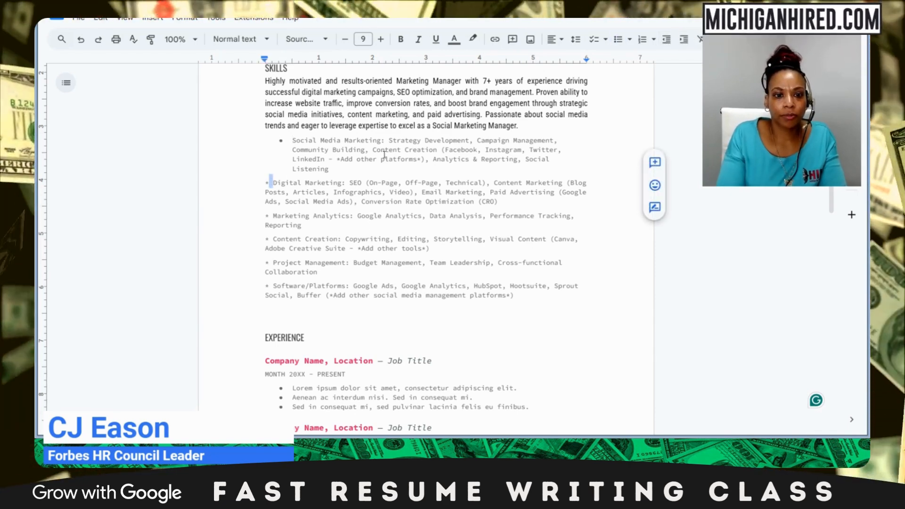
key("BackSpace")
key("BackSpace")
key("BackSpace")
key("Return")
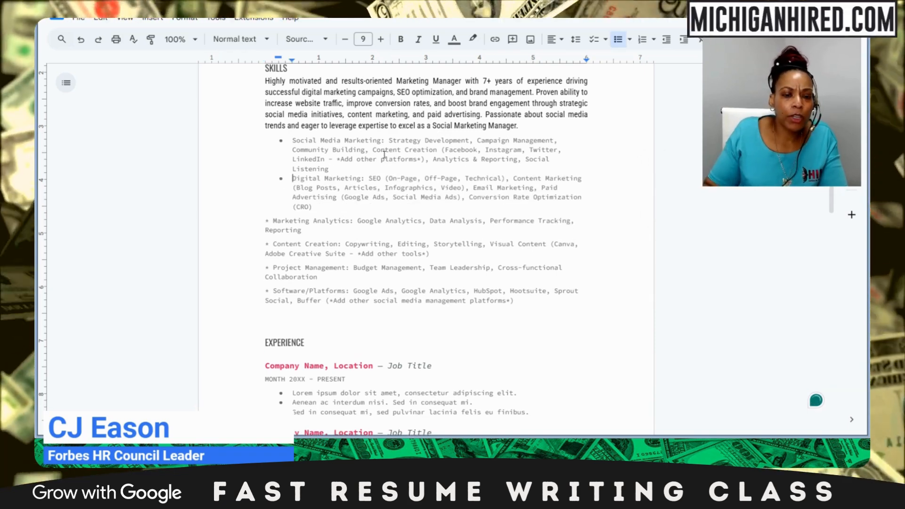
Delete the remaining skill lines from Marketing Analytics through Software/Platforms, including the leftover asterisk before the EXPERIENCE heading.
left_click_drag(271, 223, 566, 309)
key("BackSpace")
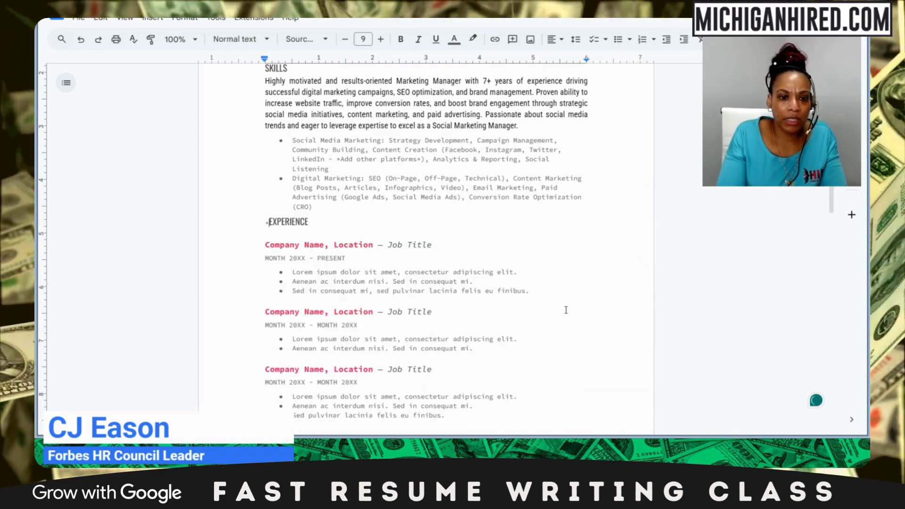
key("BackSpace")
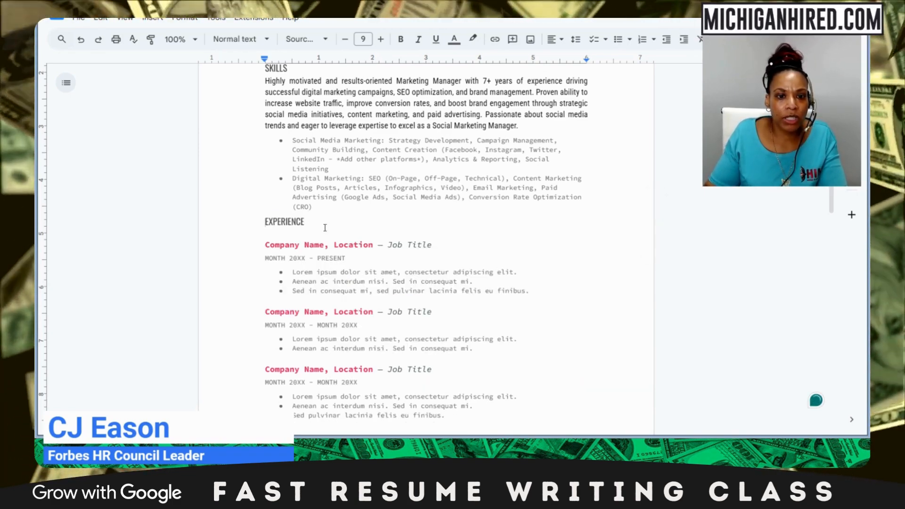
Set the two skill bullets to the Arial font and justify them.
left_click_drag(325, 227, 288, 140)
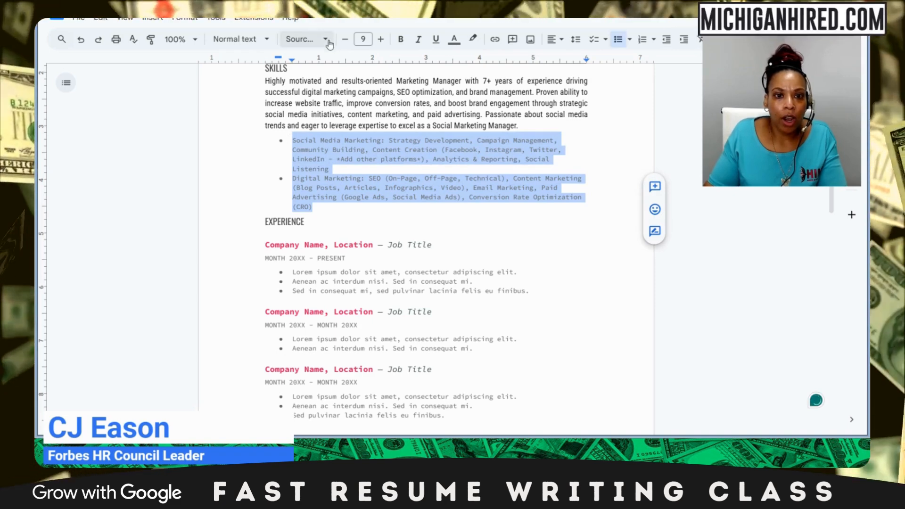
left_click(329, 43)
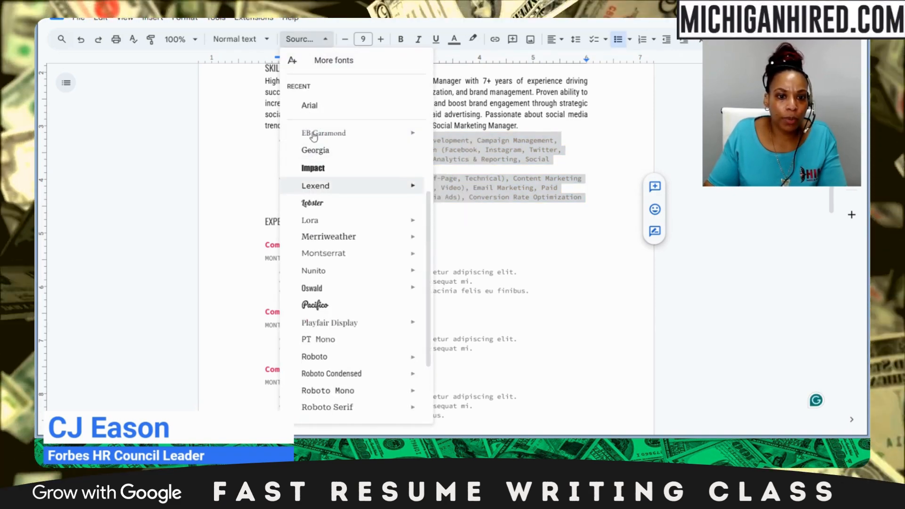
left_click(304, 106)
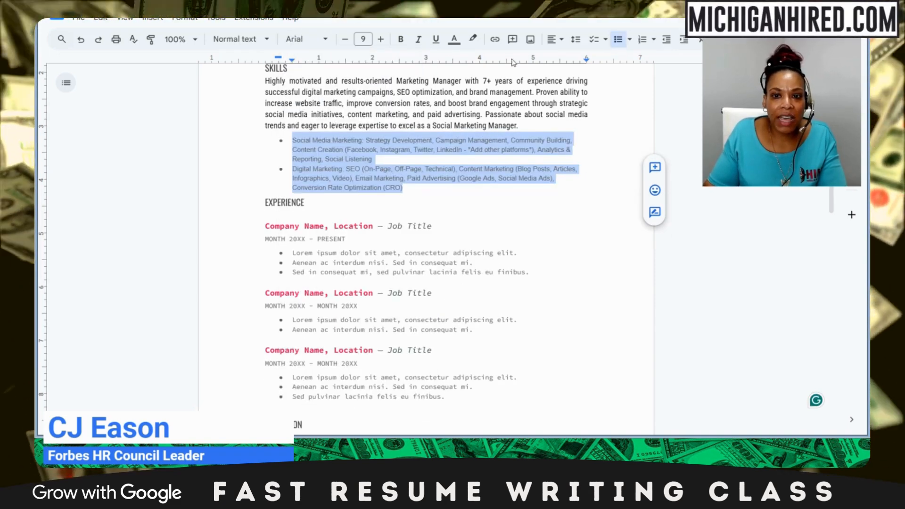
left_click(557, 42)
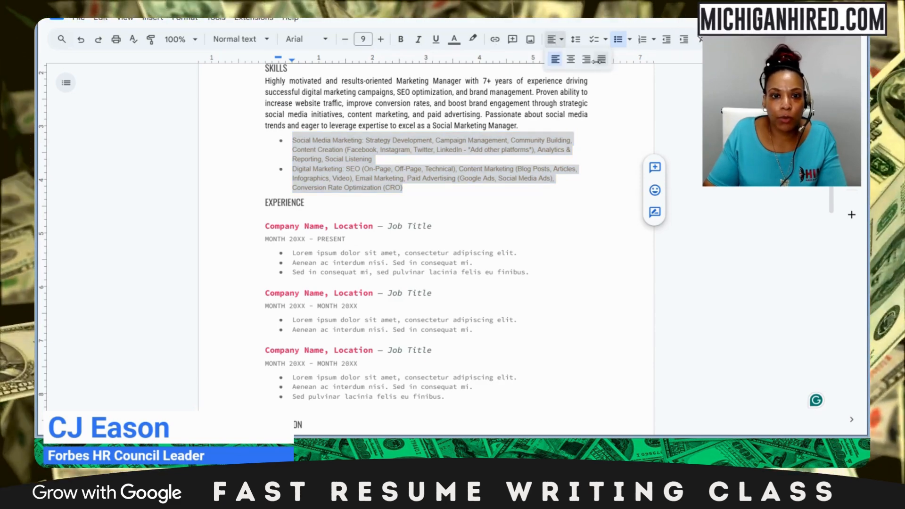
left_click(601, 59)
Set the two skill bullets to font size 11 and black text.
left_click(381, 39)
left_click(381, 39)
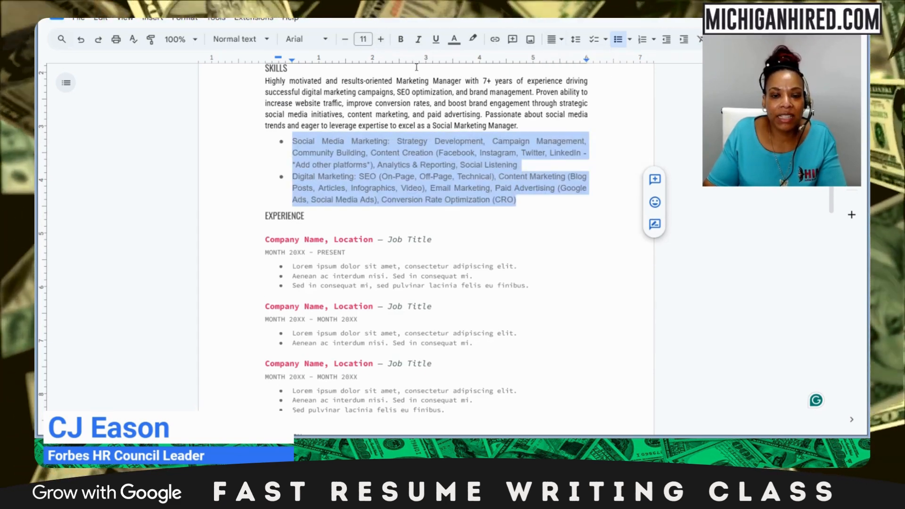
left_click(455, 39)
left_click(456, 61)
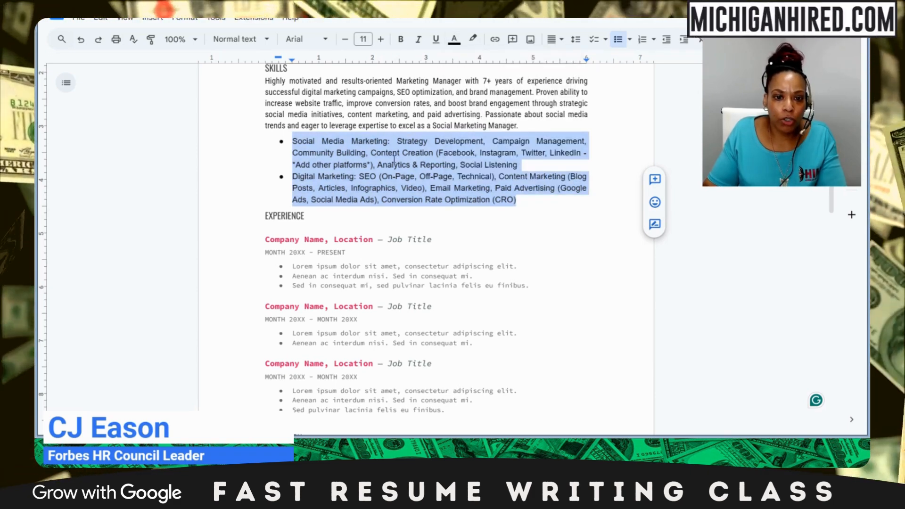
left_click(352, 207)
scroll(383, 231, "down", 3)
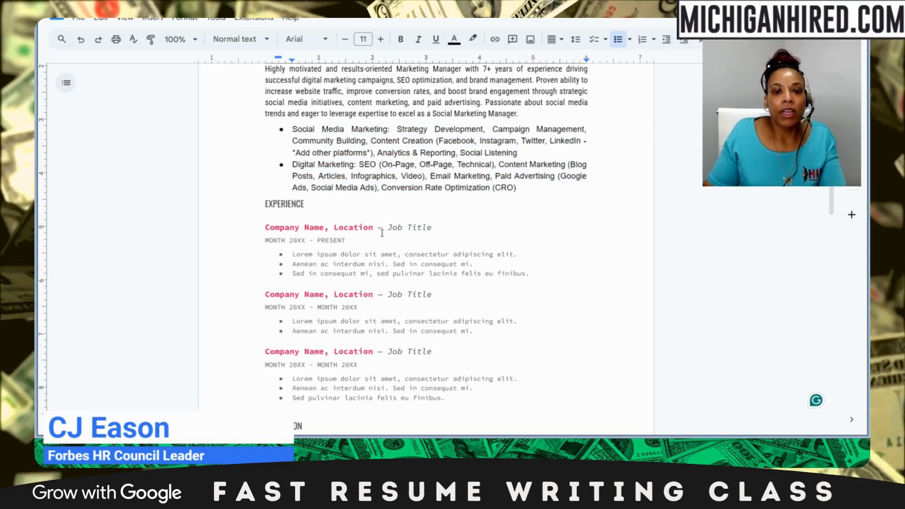
scroll(296, 241, "up", 5)
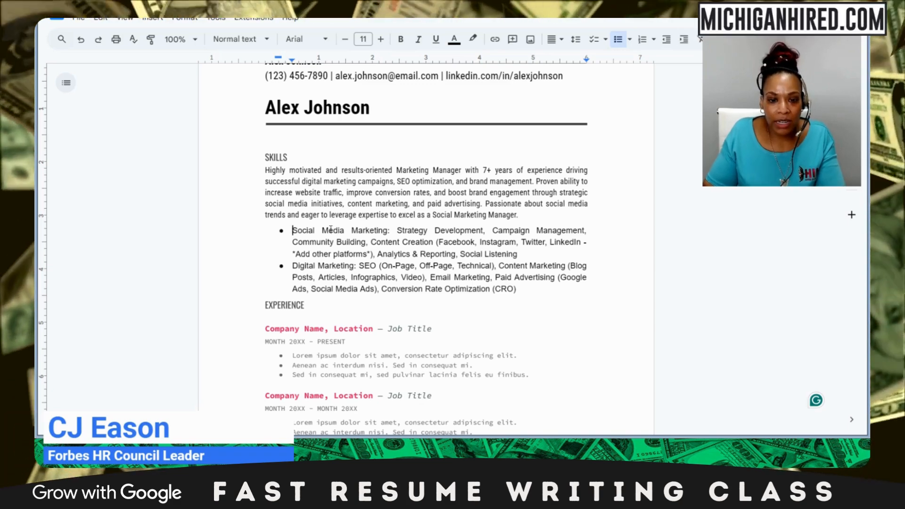
Switch to Gemini and copy the "Marketing Manager | Company Name | City, State | Dates of Employment" line from the generated Experience section.
scroll(506, 298, "down", 3)
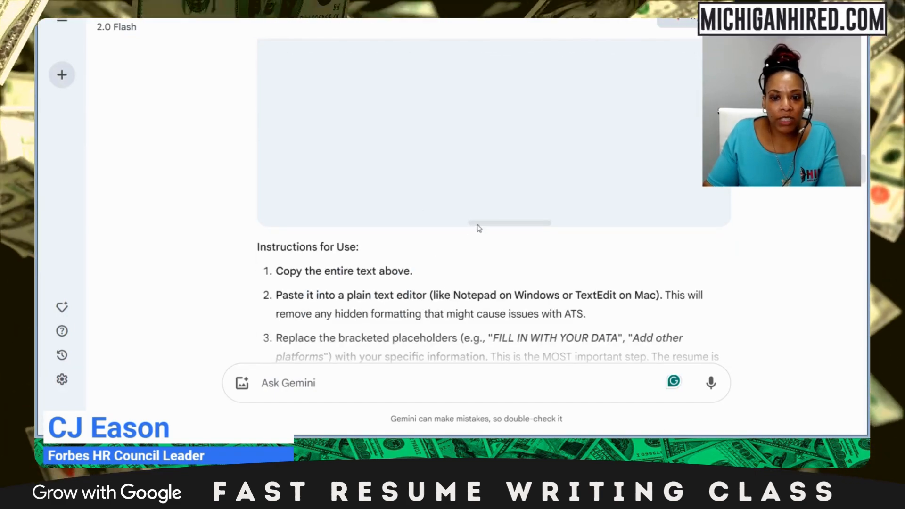
left_click_drag(478, 224, 300, 190)
scroll(299, 190, "up", 5)
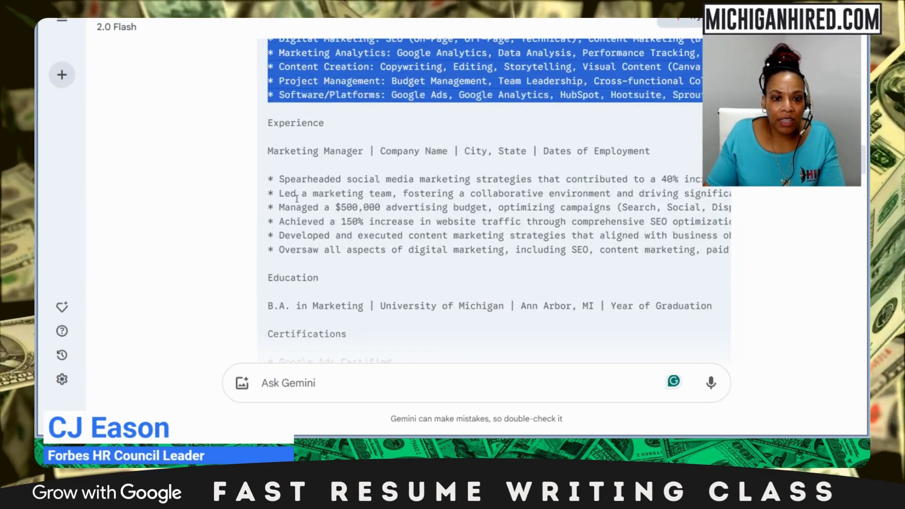
scroll(293, 222, "down", 4)
scroll(288, 228, "up", 3)
scroll(289, 228, "up", 2)
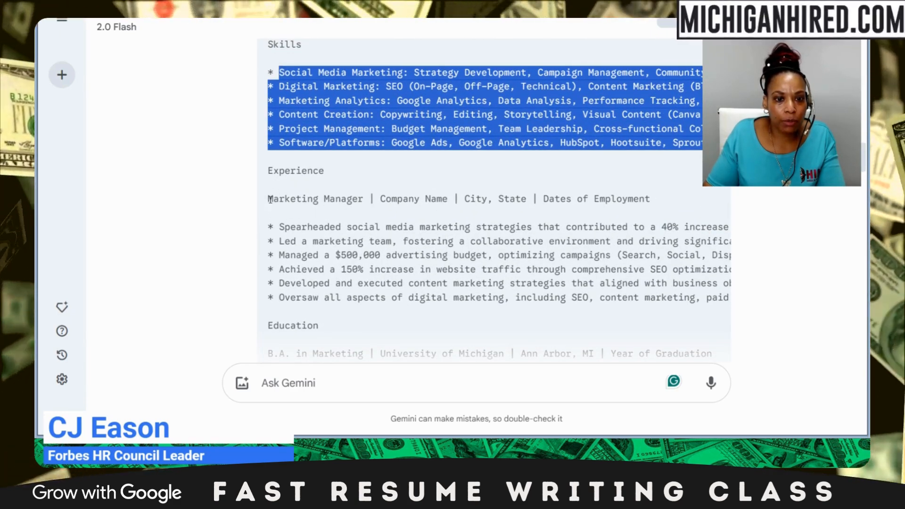
left_click_drag(267, 198, 662, 199)
key("ctrl+c")
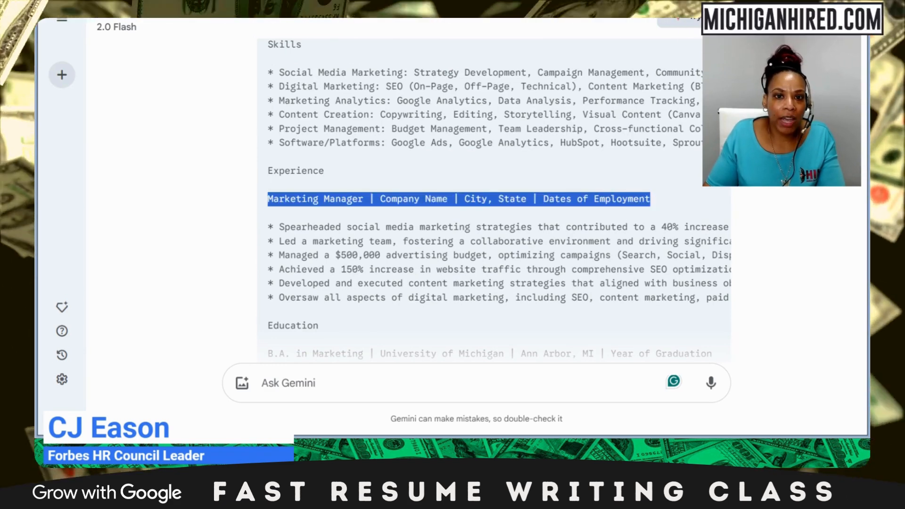
Back in the Google Docs resume, replace the first placeholder company and date lines under EXPERIENCE with the copied Marketing Manager line.
key("alt+Tab")
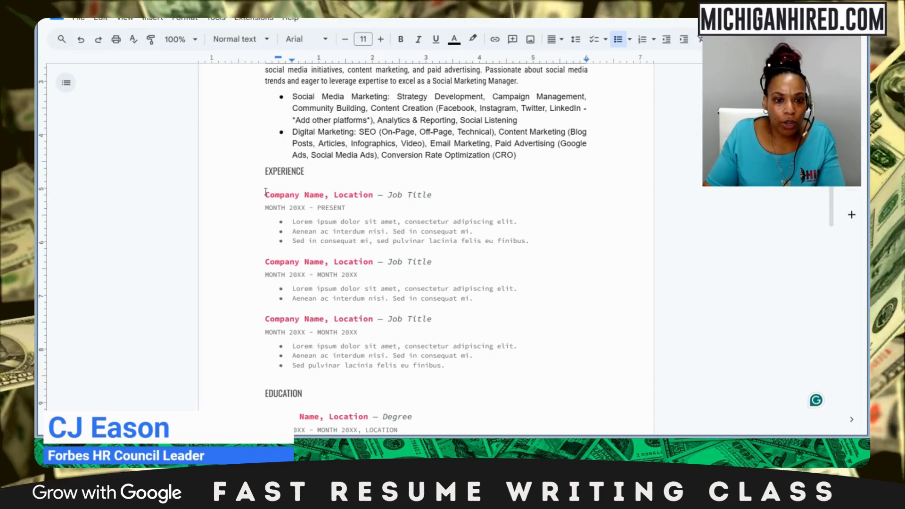
left_click_drag(264, 197, 452, 200)
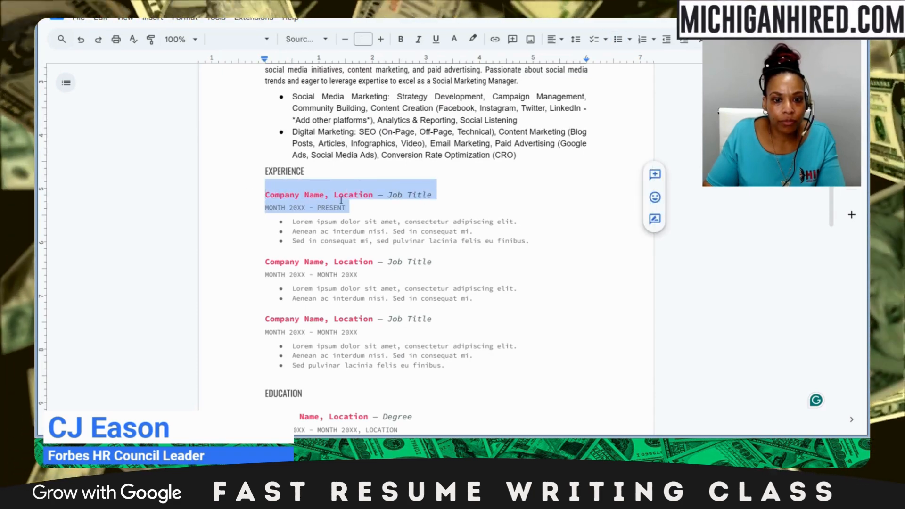
right_click(340, 199)
left_click(377, 185)
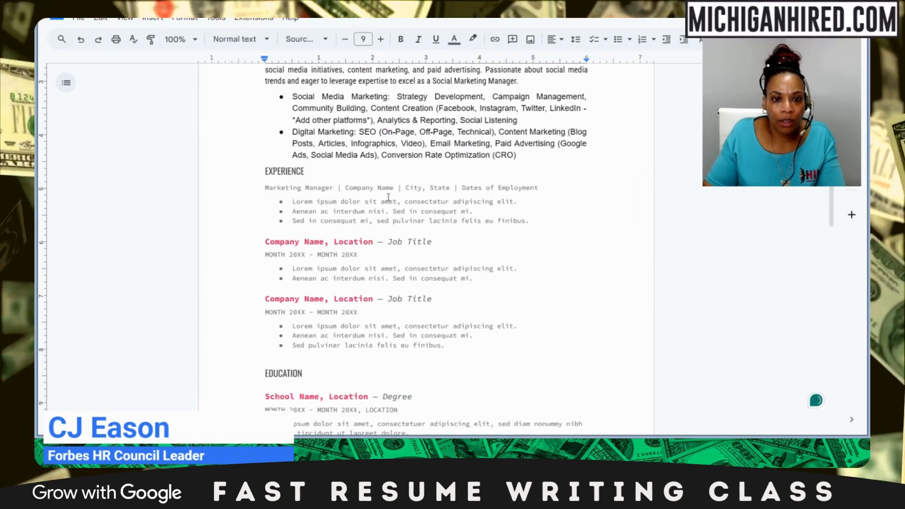
Set the Marketing Manager line to font size 11 and black text.
triple_click(540, 188)
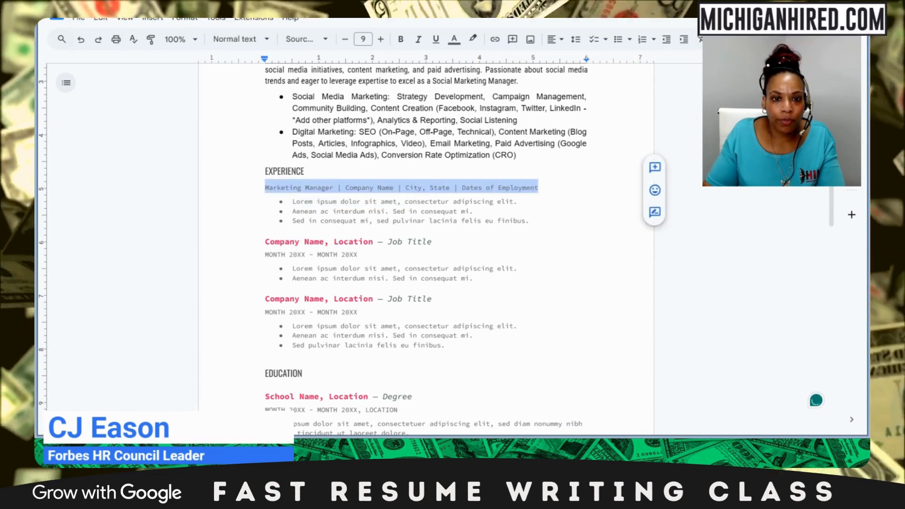
left_click(380, 39)
left_click(380, 39)
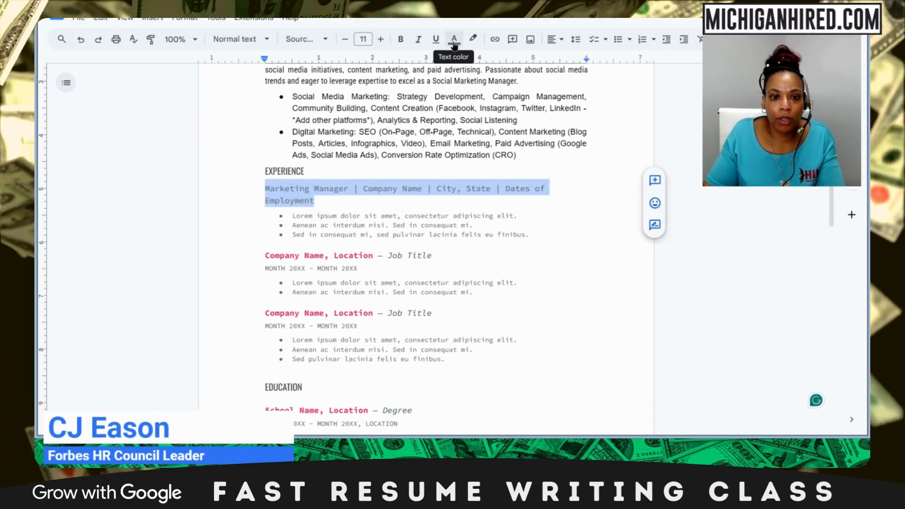
left_click(454, 44)
left_click(455, 66)
Extend the right margin to about 6.7 inches on the ruler and outdent the EXPERIENCE heading by about 0.75 inch.
left_click(441, 180)
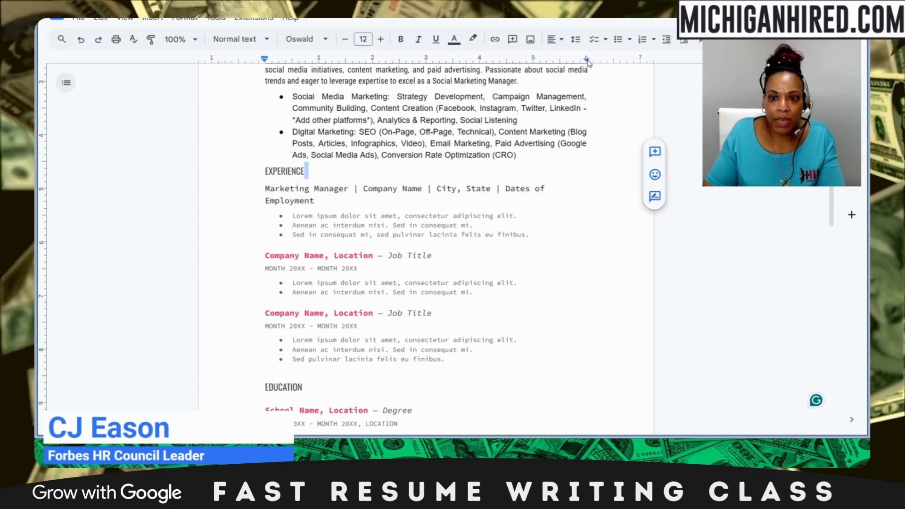
left_click_drag(585, 58, 623, 58)
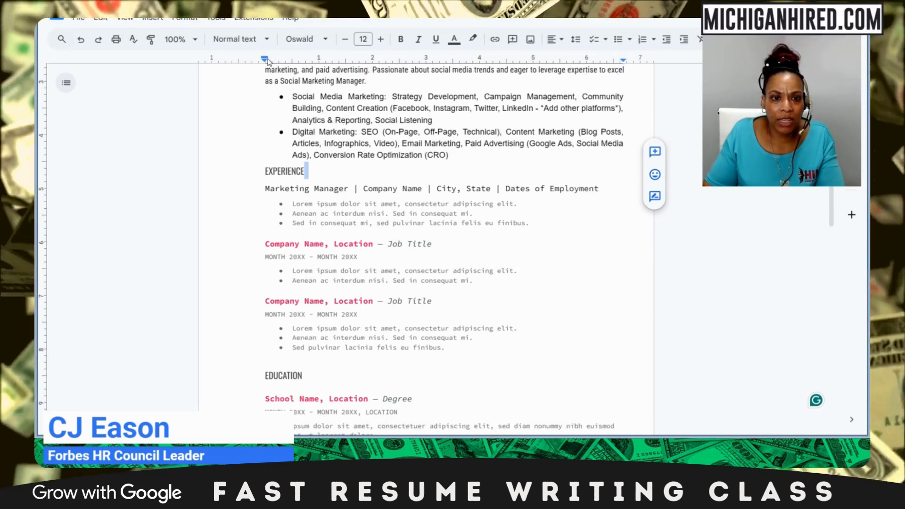
mouse_move(265, 59)
left_mouse_down()
mouse_move(225, 58)
mouse_move(225, 67)
left_mouse_up()
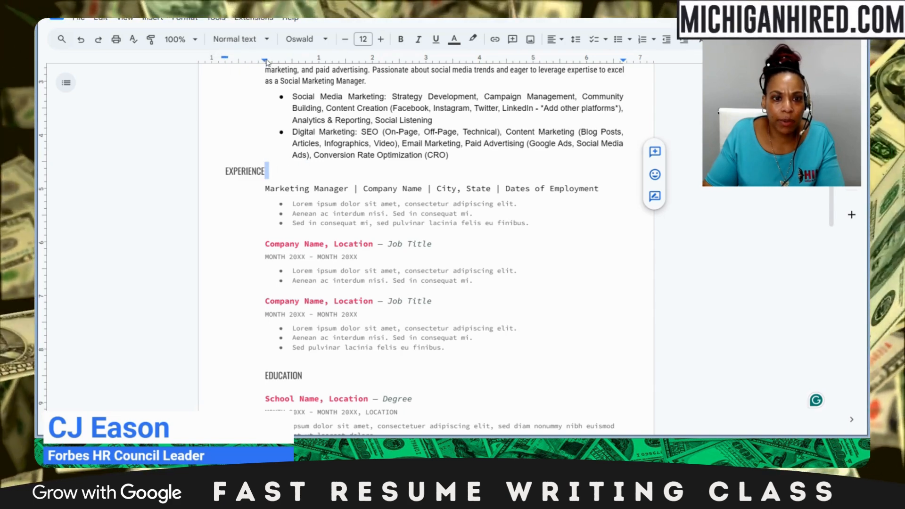
Try to widen the text area further by moving both margins outward, and delete the EXPERIENCE heading.
left_click_drag(263, 59, 211, 63)
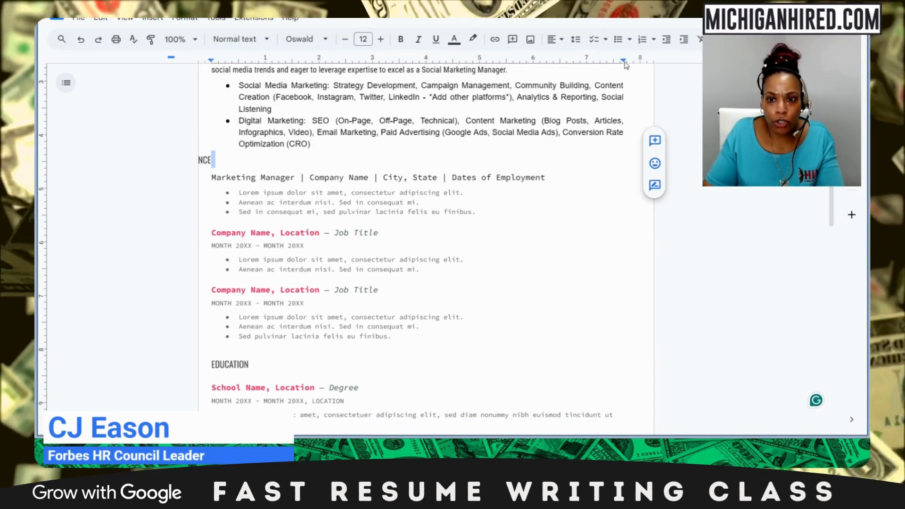
left_click_drag(624, 62, 633, 60)
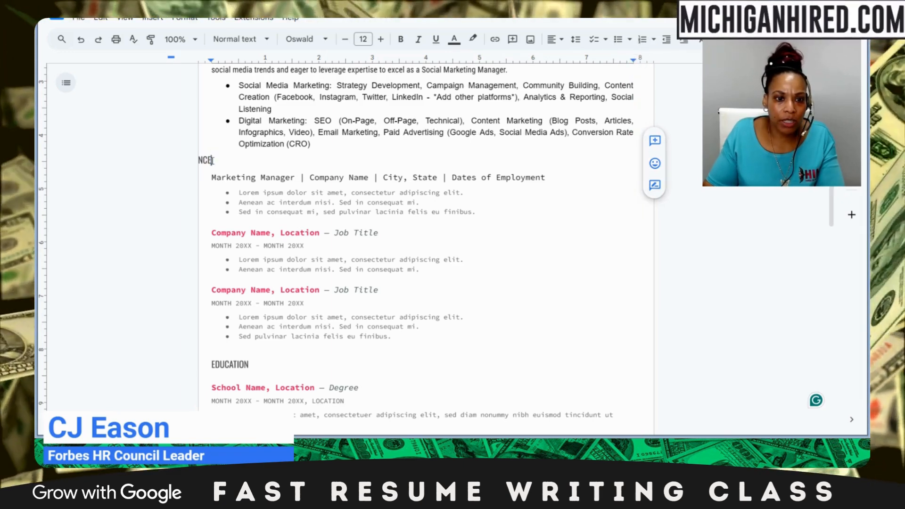
key("BackSpace")
key("BackSpace")
key("BackSpace")
key("BackSpace")
key("BackSpace")
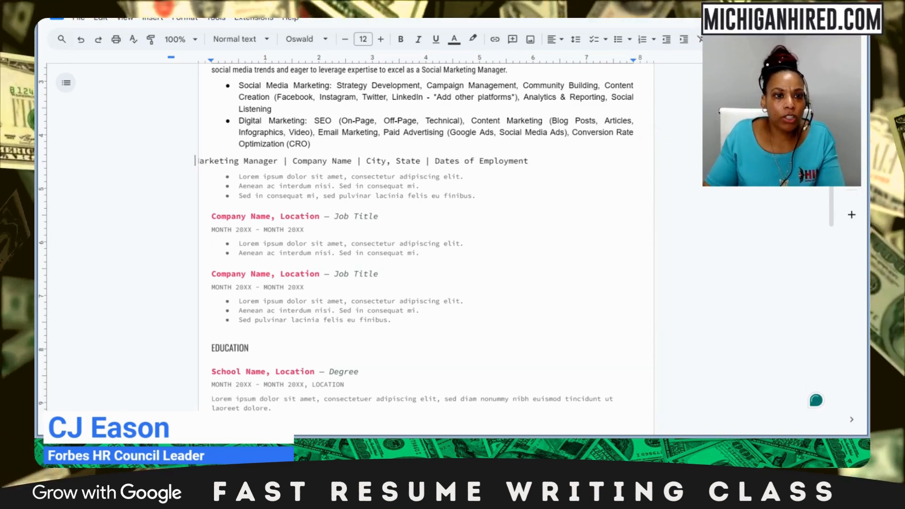
Undo the heading deletion and the last two margin moves, then try outdenting the EXPERIENCE heading further and undo that too.
left_click(79, 40)
left_click(79, 41)
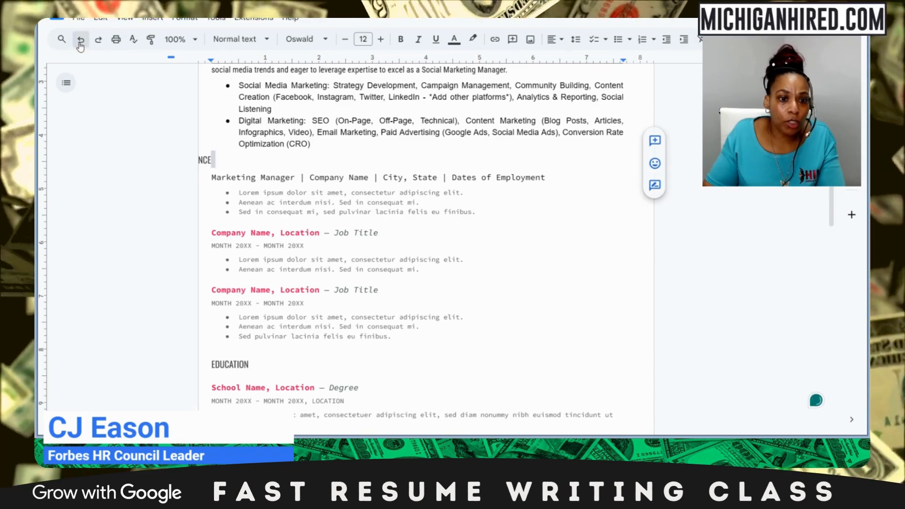
left_click(78, 41)
left_click(81, 41)
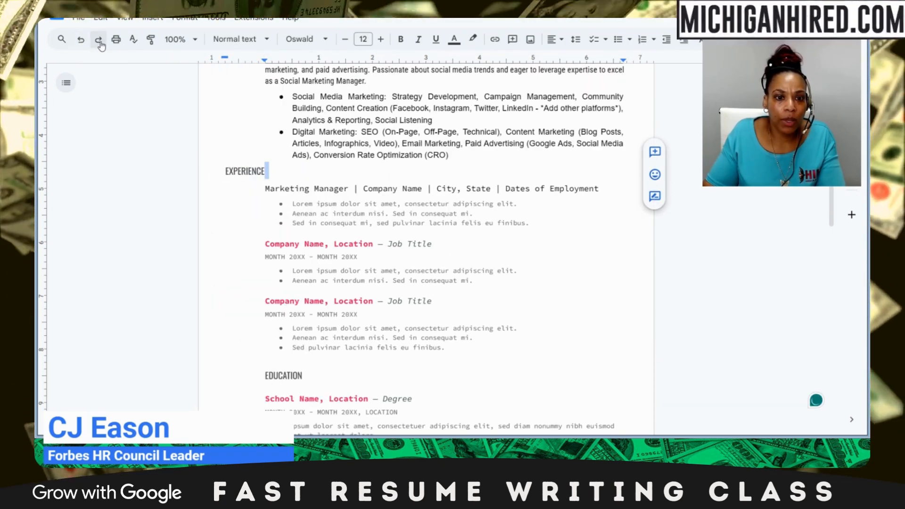
left_click_drag(264, 66, 215, 69)
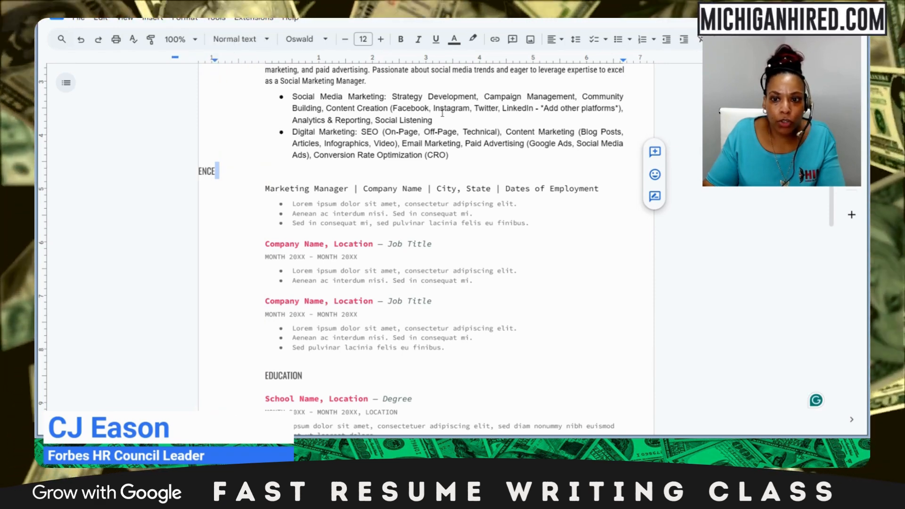
left_click(81, 42)
left_click(321, 213)
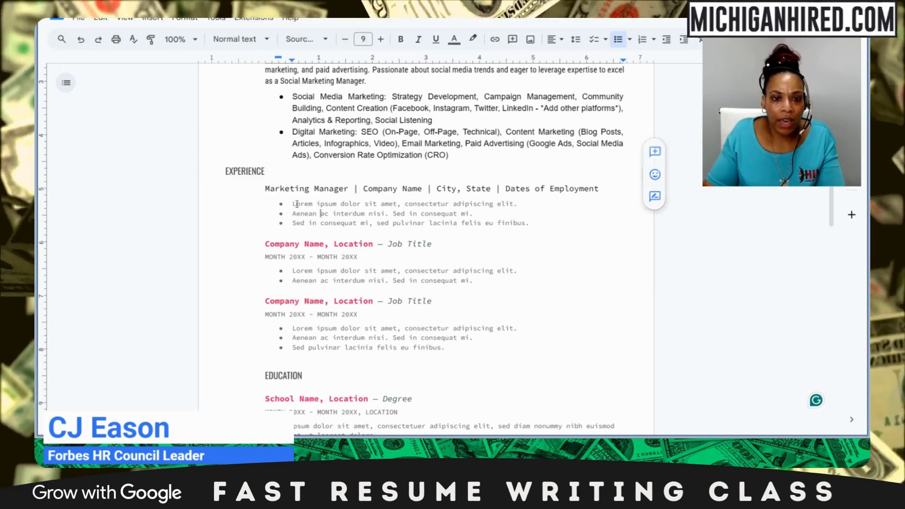
left_click_drag(263, 189, 605, 188)
left_click(550, 221)
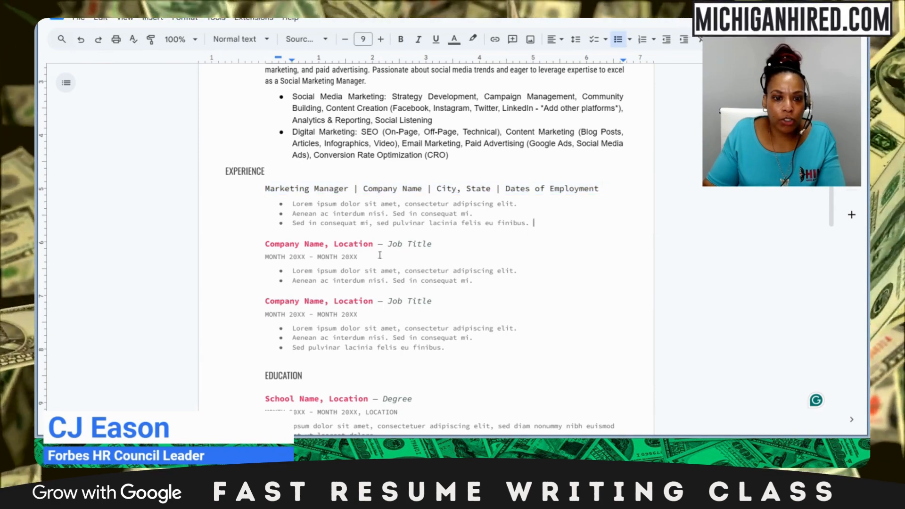
Delete the two remaining placeholder job entries with their bullets above the EDUCATION heading.
left_click_drag(262, 244, 304, 377)
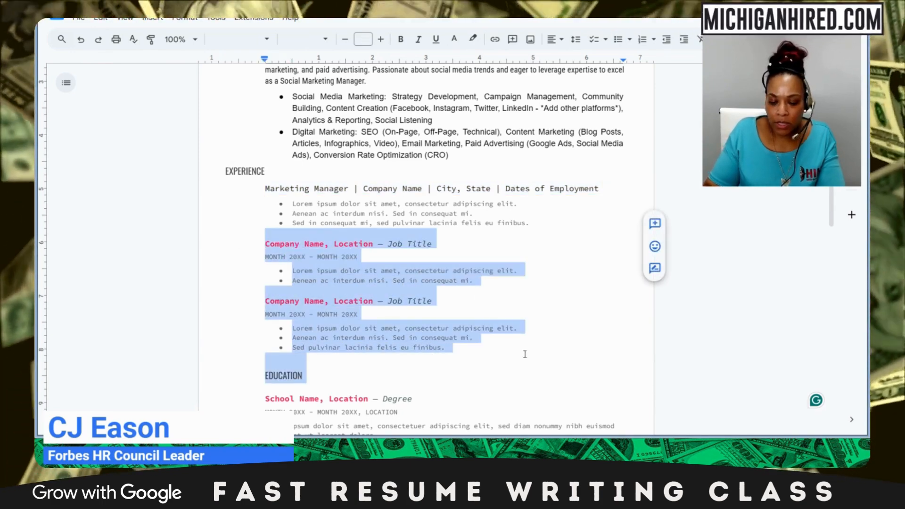
left_click_drag(447, 354, 465, 348)
left_click(260, 253)
key("BackSpace")
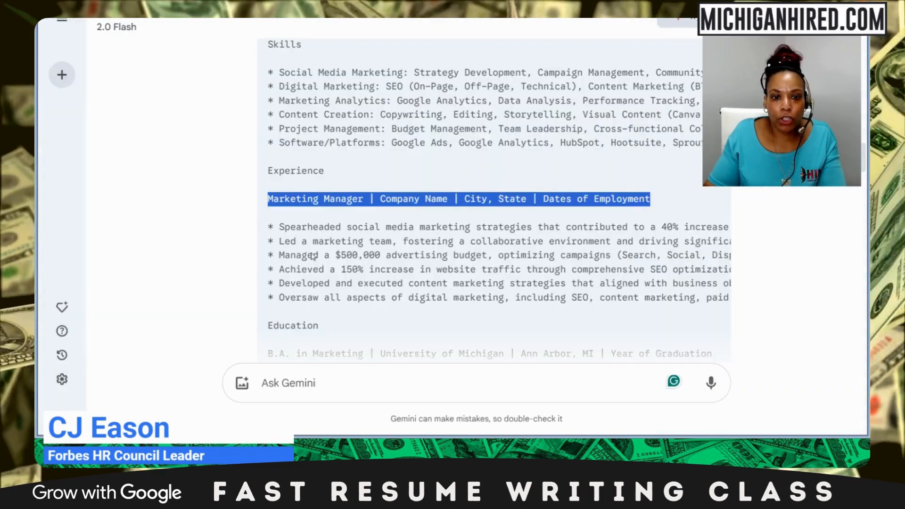
Copy the Marketing Manager achievement lines from Gemini and paste them over the three placeholder bullets under EXPERIENCE in the resume.
left_click_drag(313, 255, 312, 270)
left_click_drag(270, 230, 500, 302)
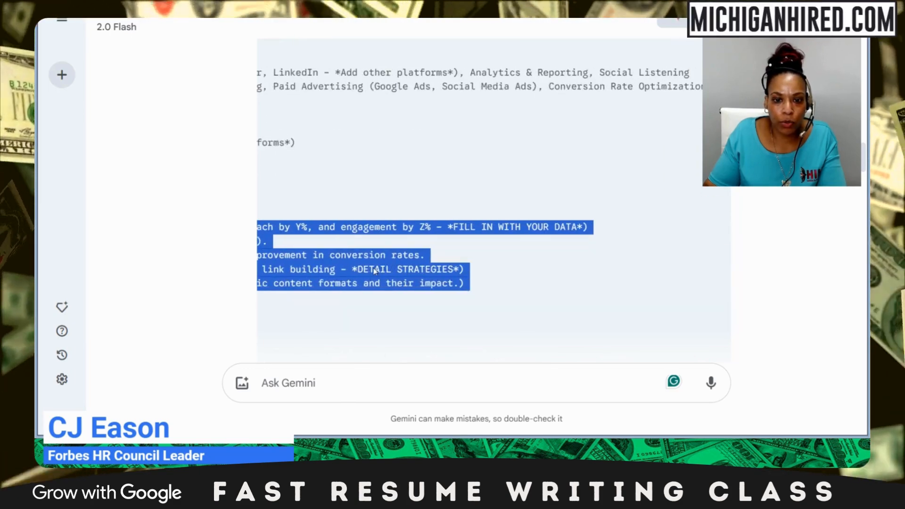
key("ctrl+Tab")
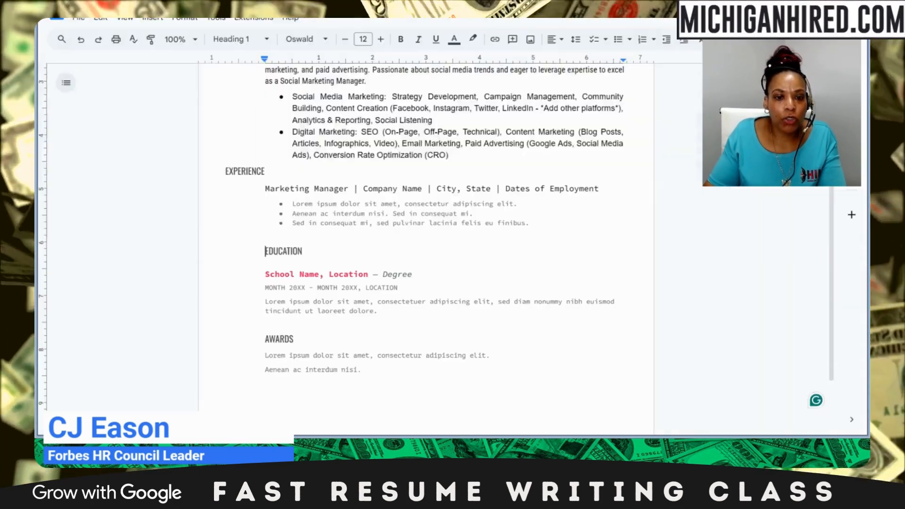
left_click_drag(552, 227, 293, 204)
right_click(306, 209)
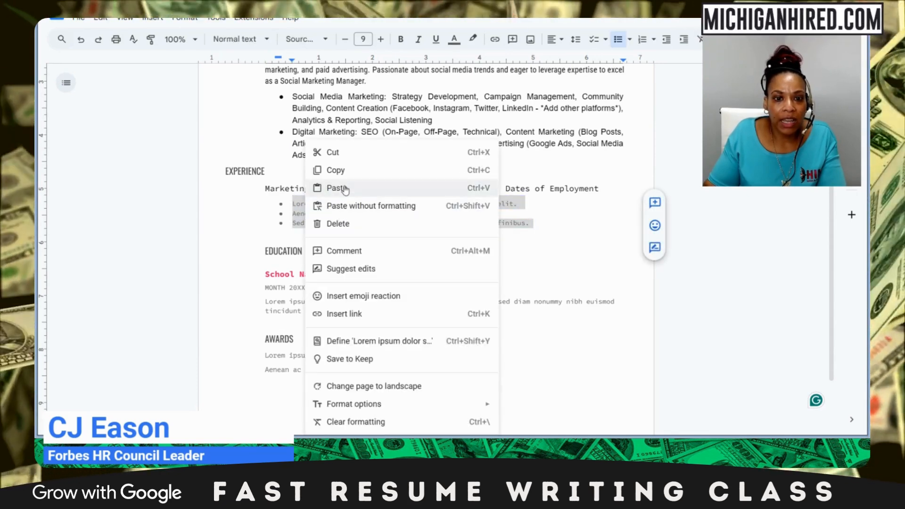
left_click(330, 188)
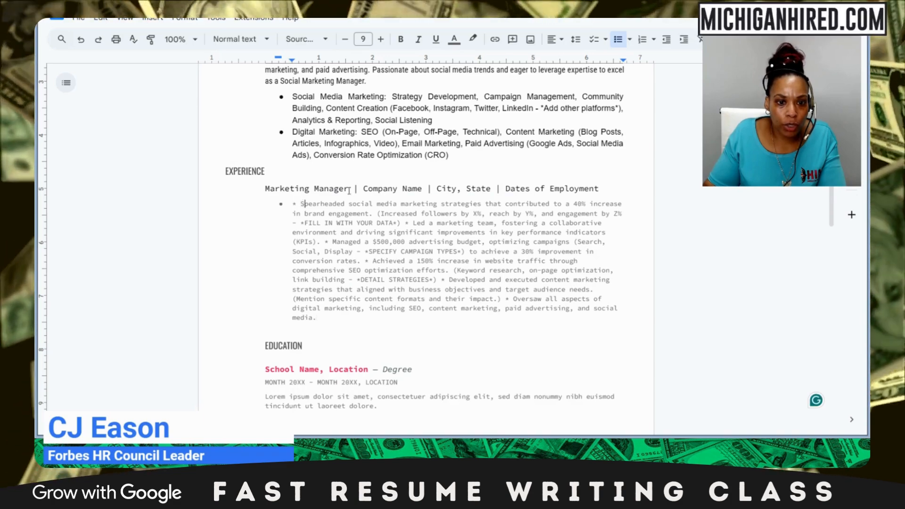
Remove the asterisk before "Spearheaded" and split the pasted text so "Led a marketing team" starts its own bullet.
key("BackSpace")
key("BackSpace")
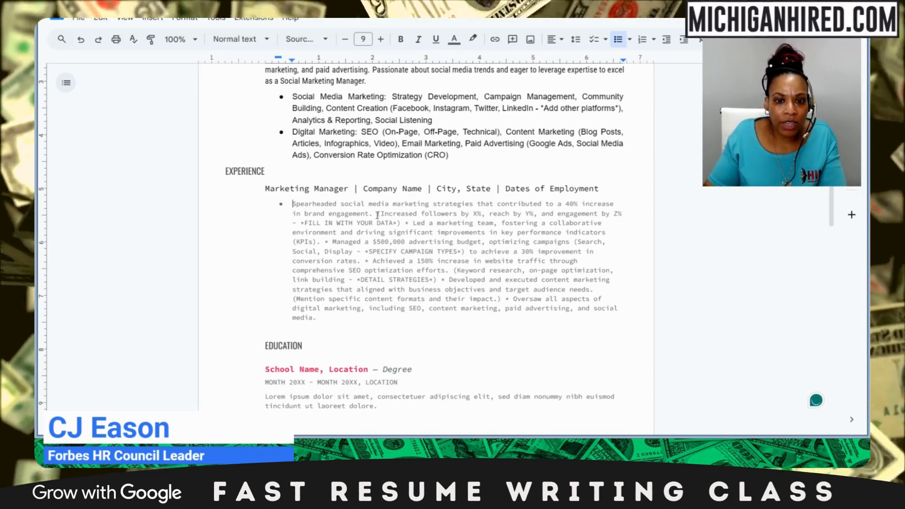
left_click_drag(377, 216, 407, 225)
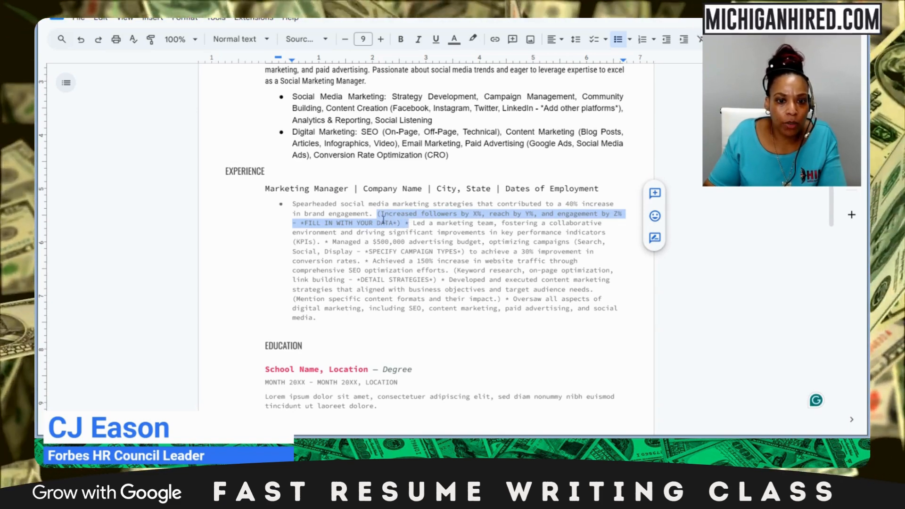
left_click_drag(407, 224, 414, 223)
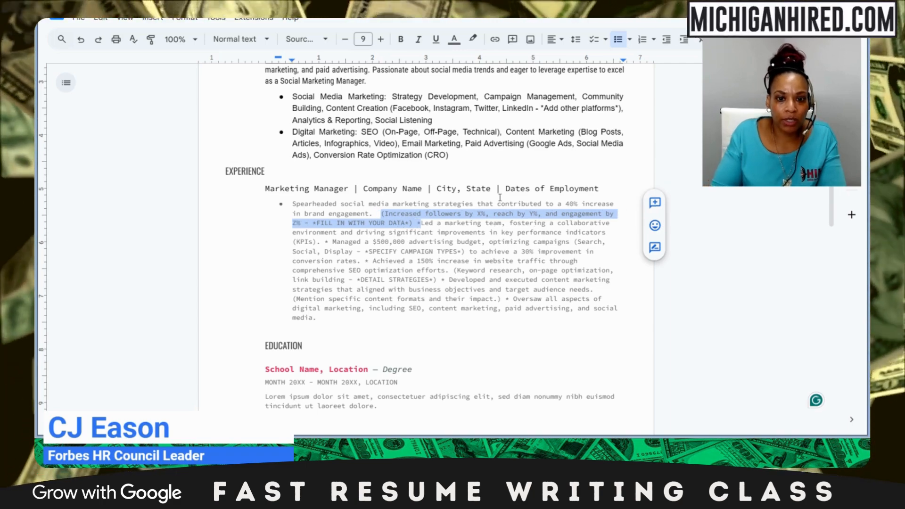
key("Left")
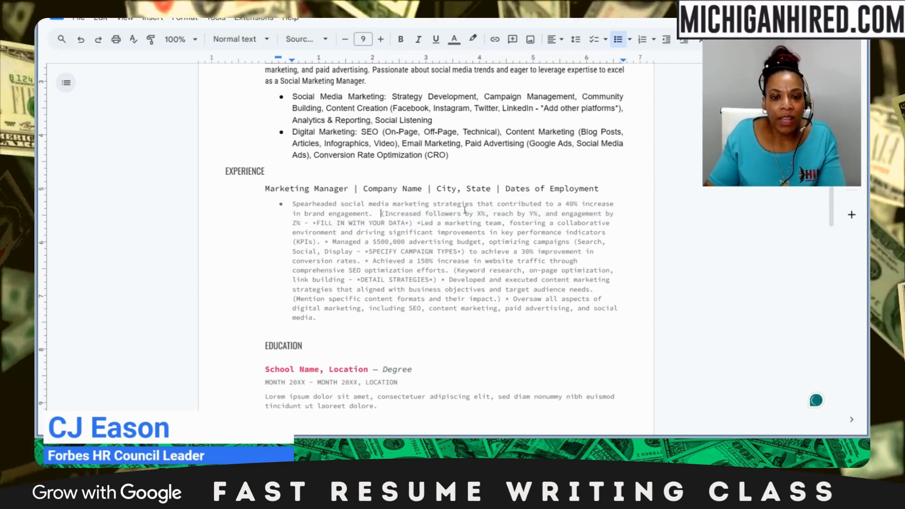
left_click(418, 224)
key("Return")
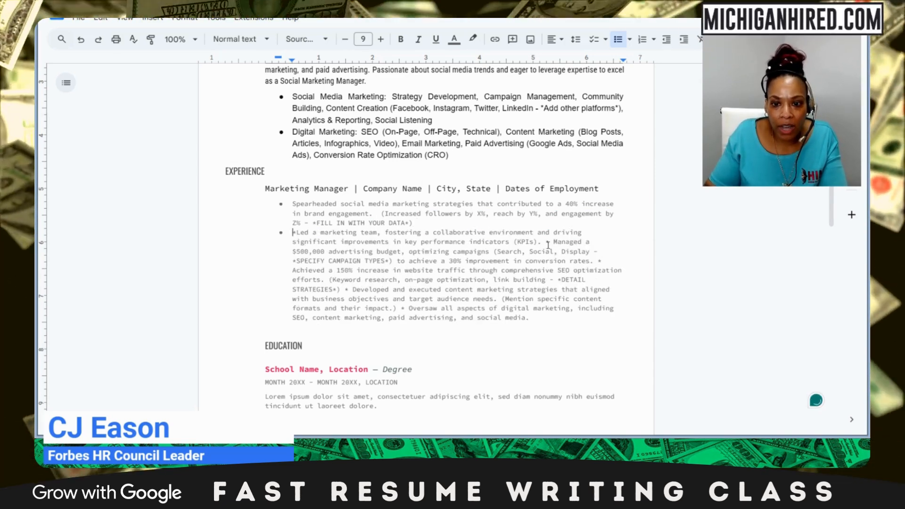
Start new bullets before "Managed a $500,000 advertising budget" and before "*SPECIFY CAMPAIGN TYPES*".
left_click(546, 241)
key("Return")
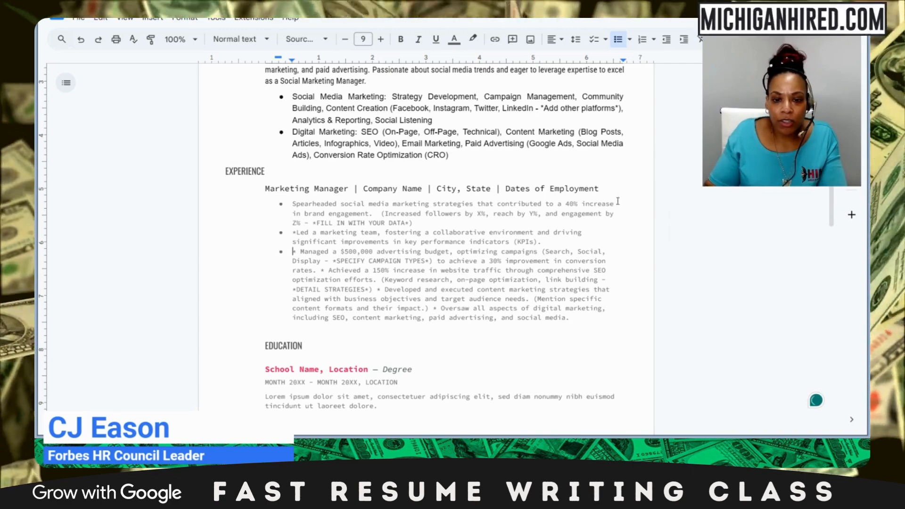
left_click(332, 261)
key("Return")
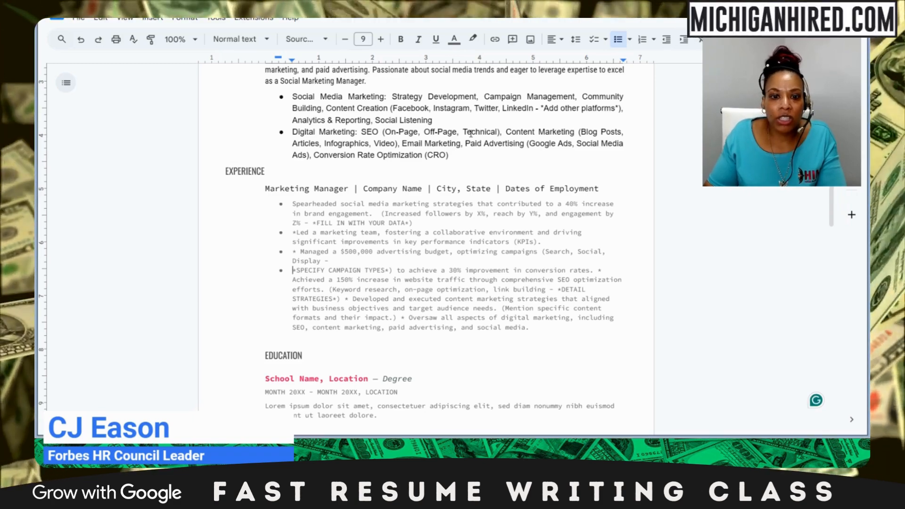
Change the text color of all the Marketing Manager achievement bullets to black.
left_click_drag(536, 328, 287, 207)
left_click(454, 39)
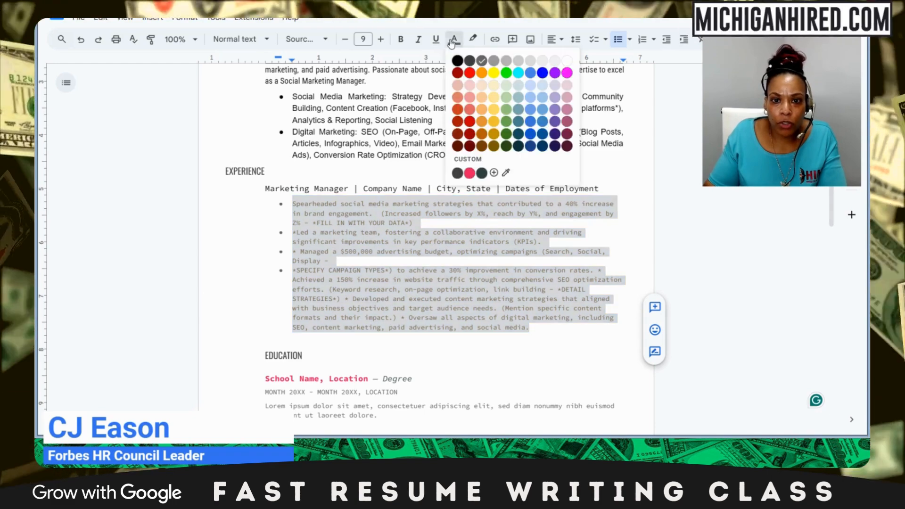
left_click(457, 63)
left_click(329, 262)
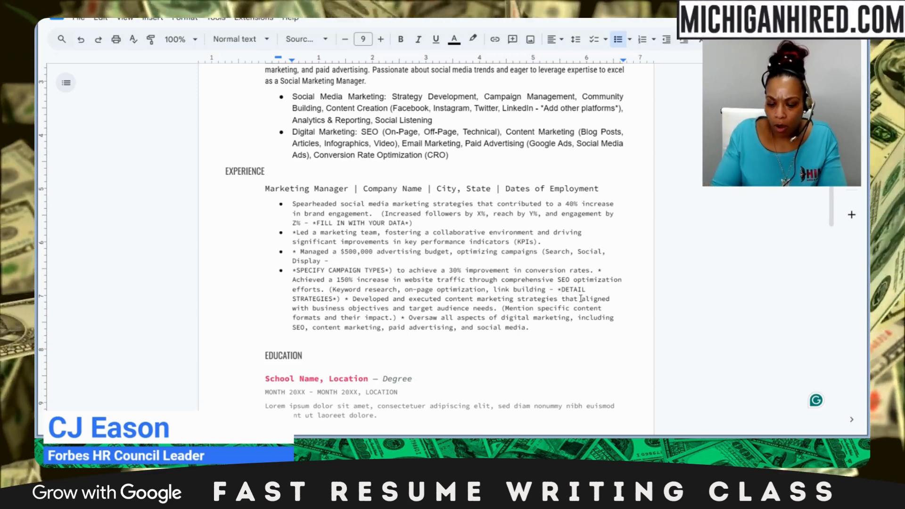
Start new bullets before "*DETAIL STRATEGIES*" and before "* Oversaw all aspects of digital marketing" in the Marketing Manager list.
left_click(558, 290)
key("Return")
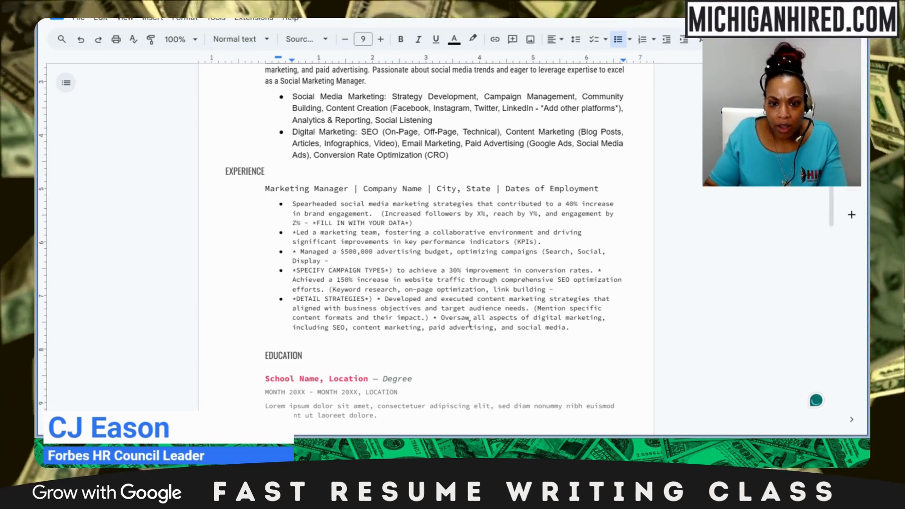
left_click(433, 318)
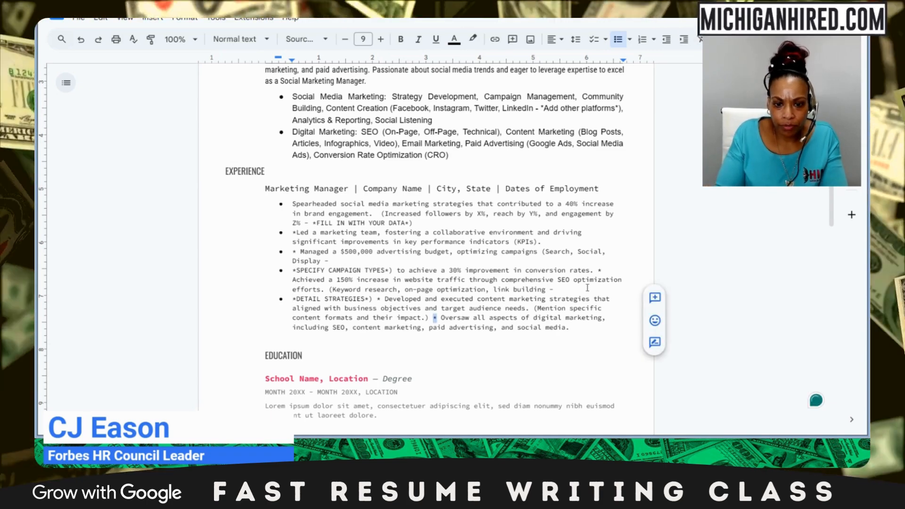
key("Return")
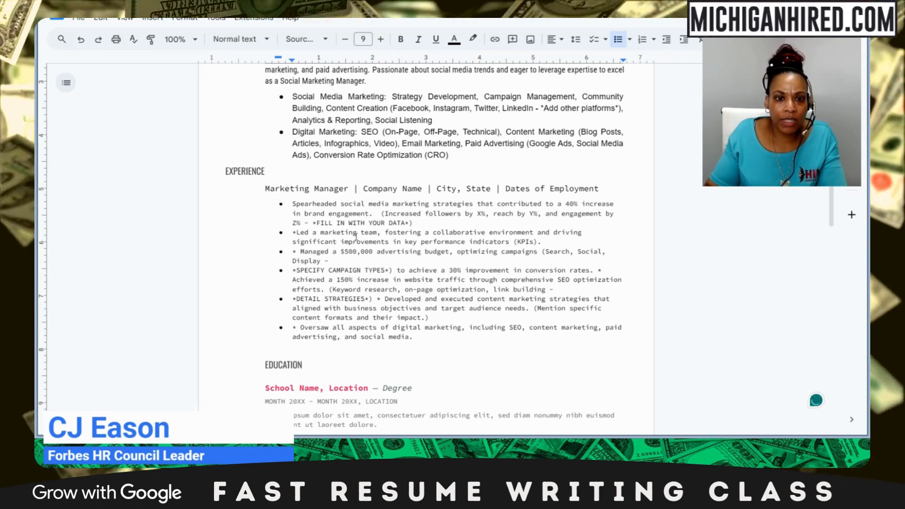
Delete the AWARDS heading and its placeholder lines from the second page of the resume.
scroll(433, 337, "down", 4)
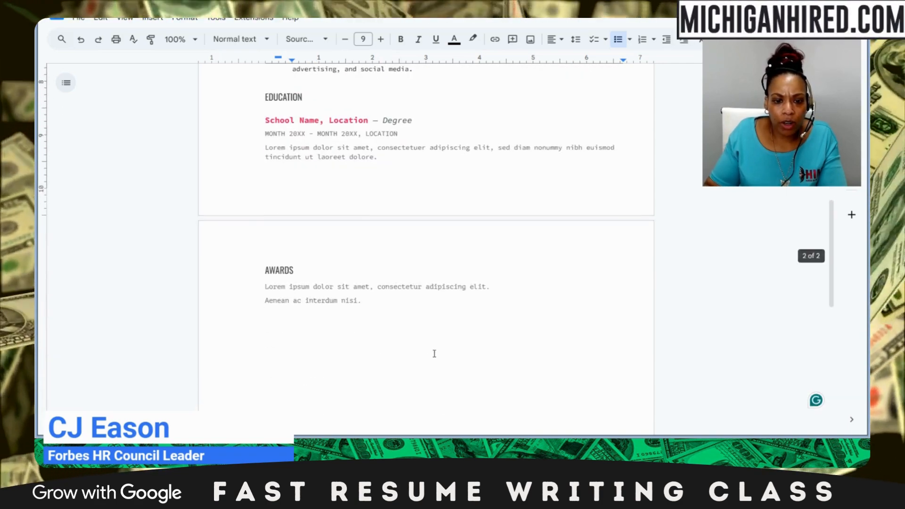
left_click_drag(363, 389, 240, 315)
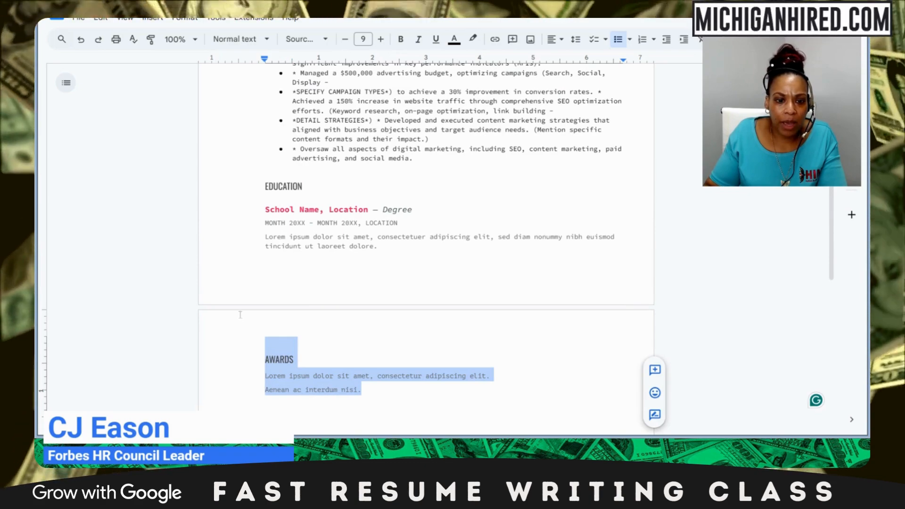
key("BackSpace")
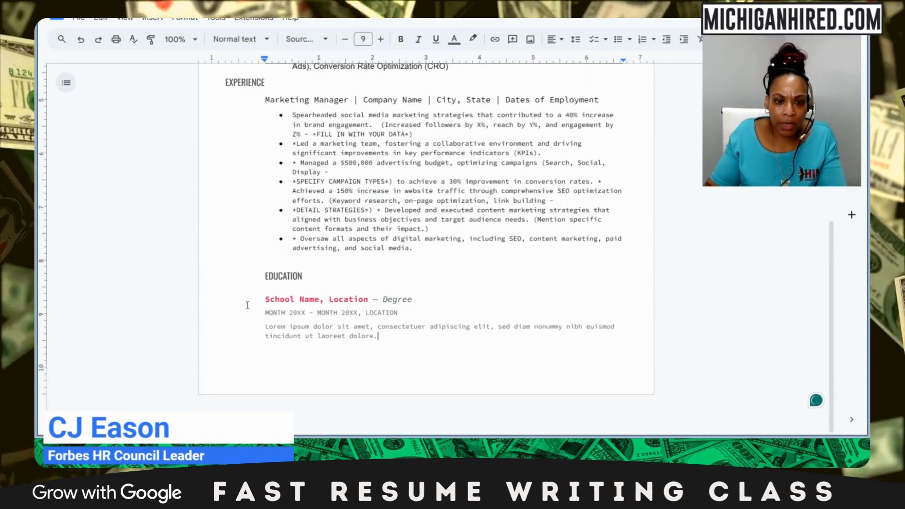
Change everything from the SKILLS heading through the end of the EDUCATION section to Arial and justify it.
left_click_drag(383, 336, 242, 154)
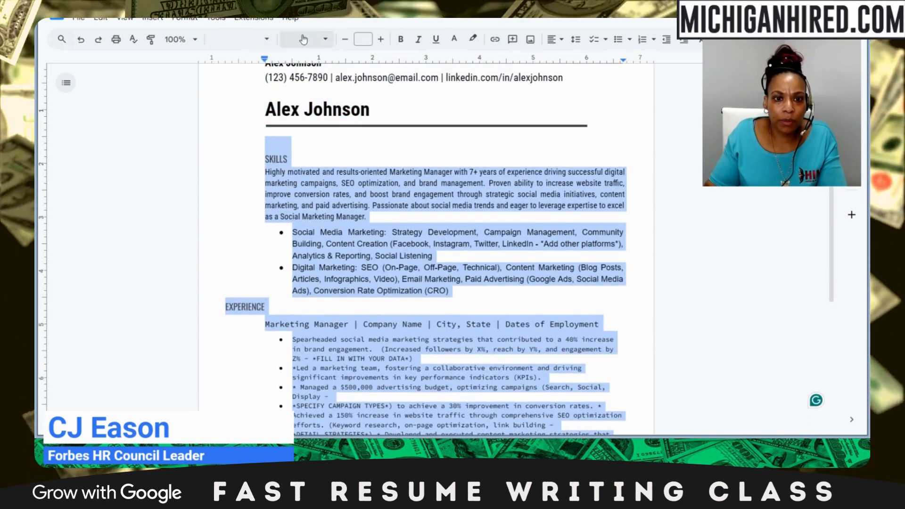
left_click(267, 40)
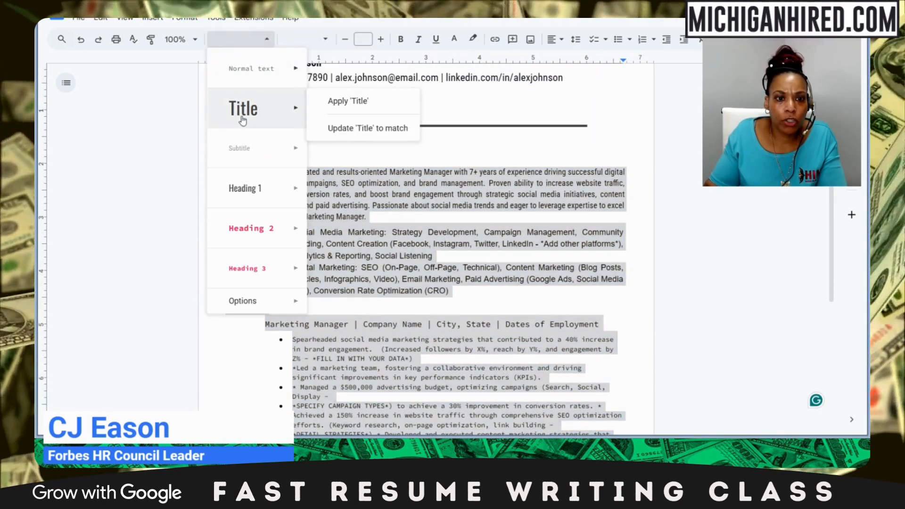
left_click(326, 41)
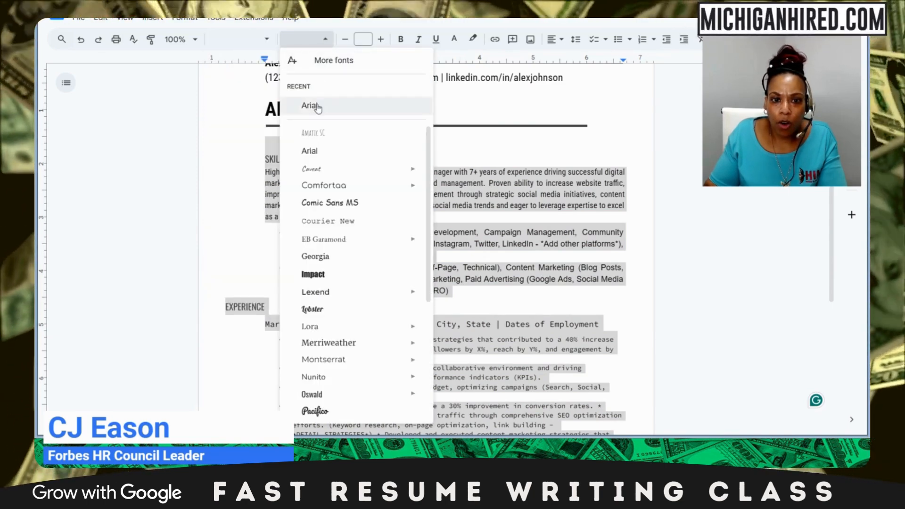
left_click(317, 104)
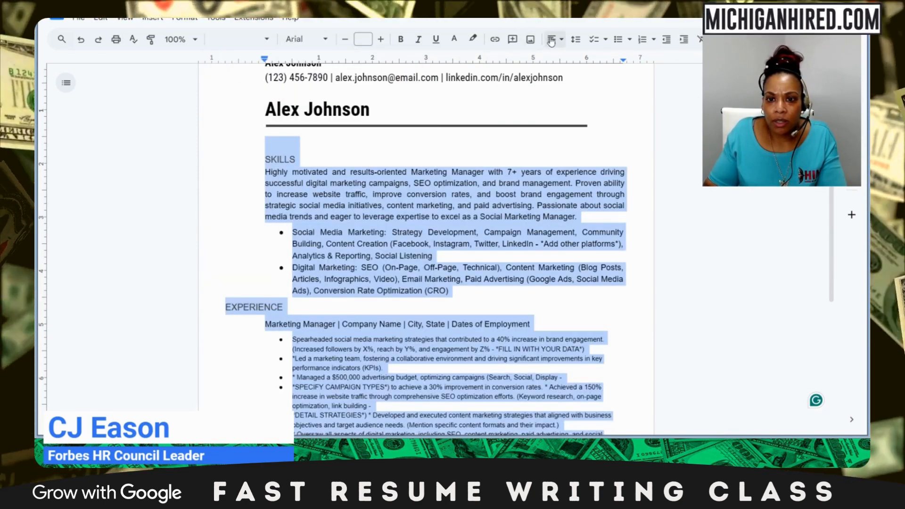
left_click(551, 42)
left_click(603, 61)
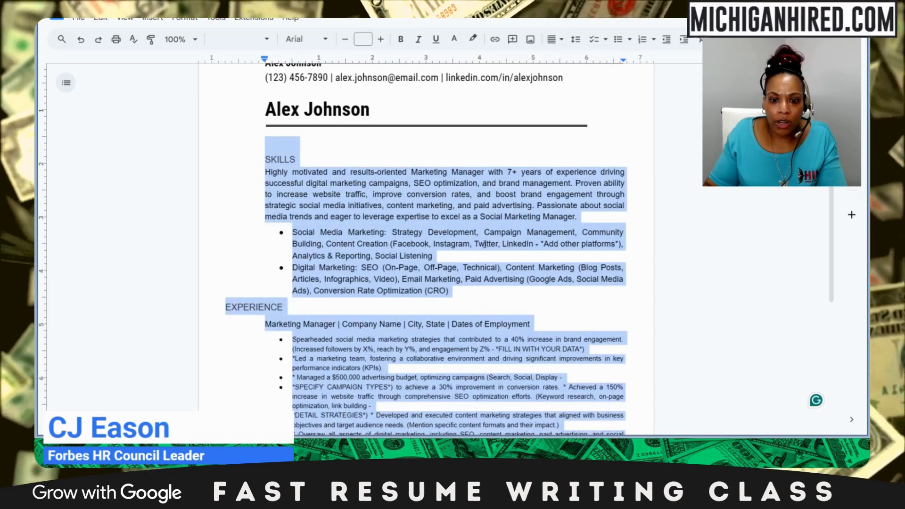
left_click(485, 244)
Increase the font size of all the Marketing Manager achievement bullets to 12.
scroll(485, 240, "down", 4)
left_click(460, 283)
key("Left")
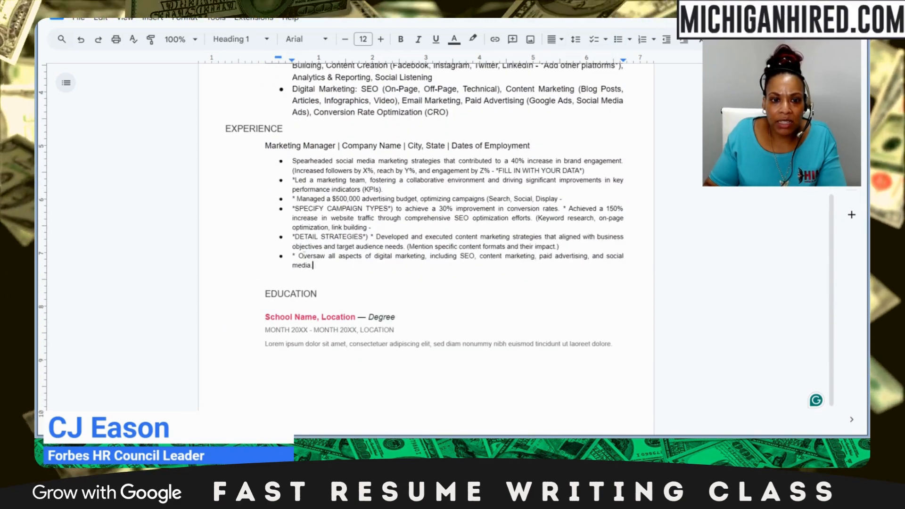
left_click_drag(313, 266, 292, 161)
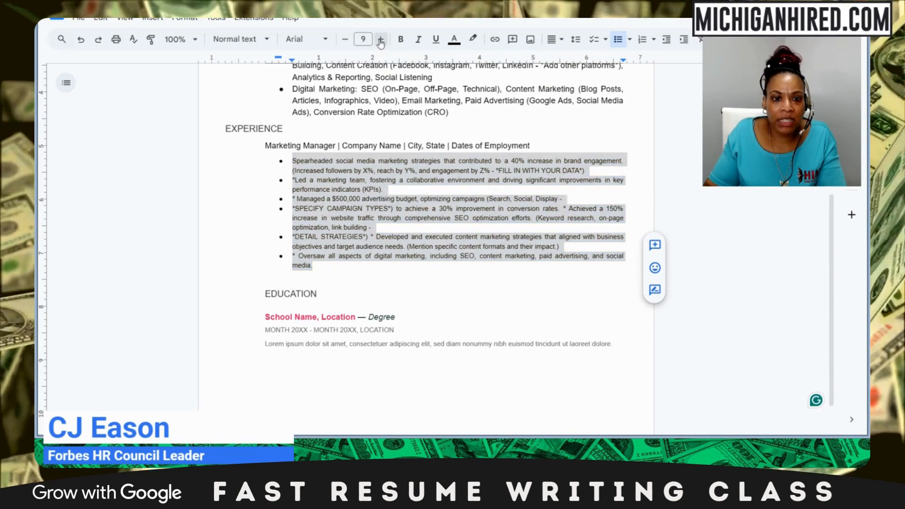
left_click(381, 40)
left_click(381, 40)
left_click(381, 40)
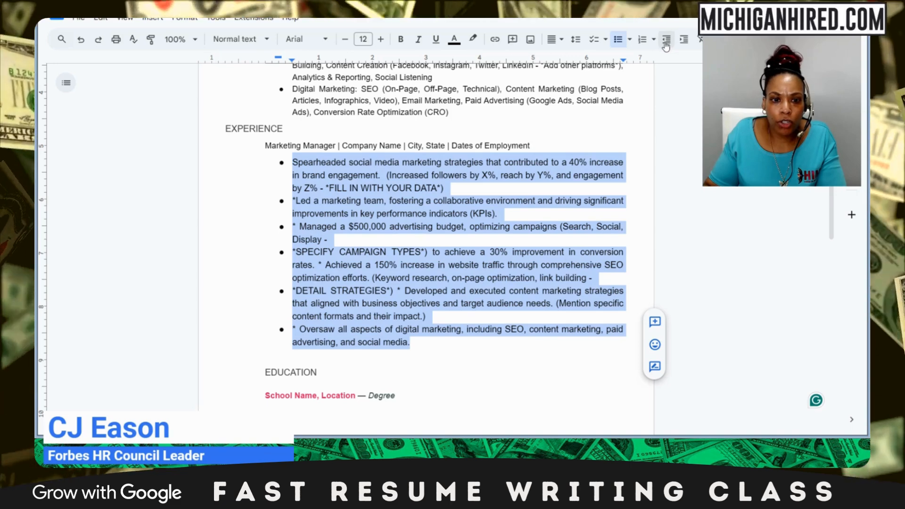
left_click(290, 163)
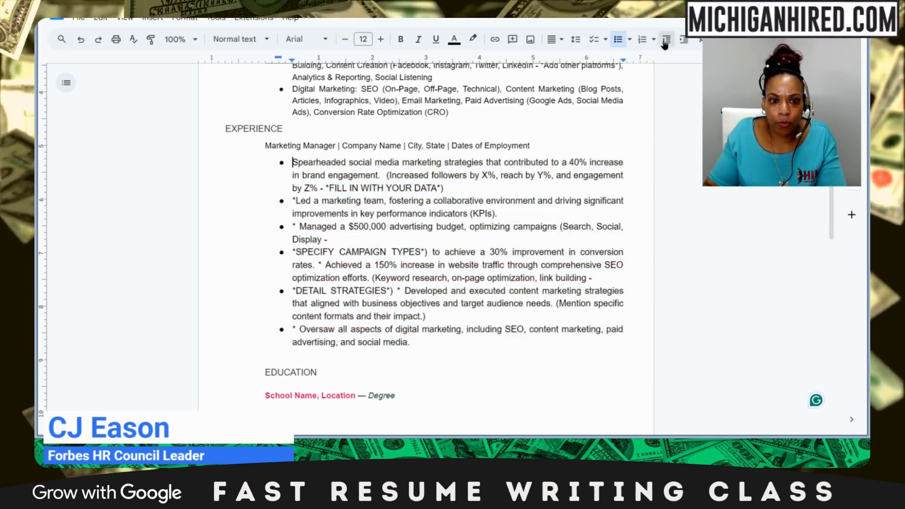
left_click(392, 373)
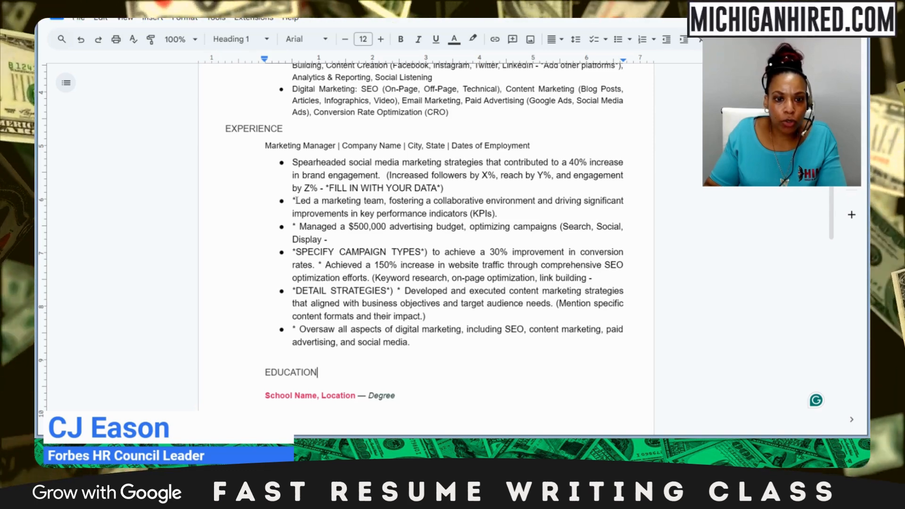
Remove the leading asterisks before "Led a marketing team" and "Managed a $500,000 advertising budget".
left_click(296, 201)
key("BackSpace")
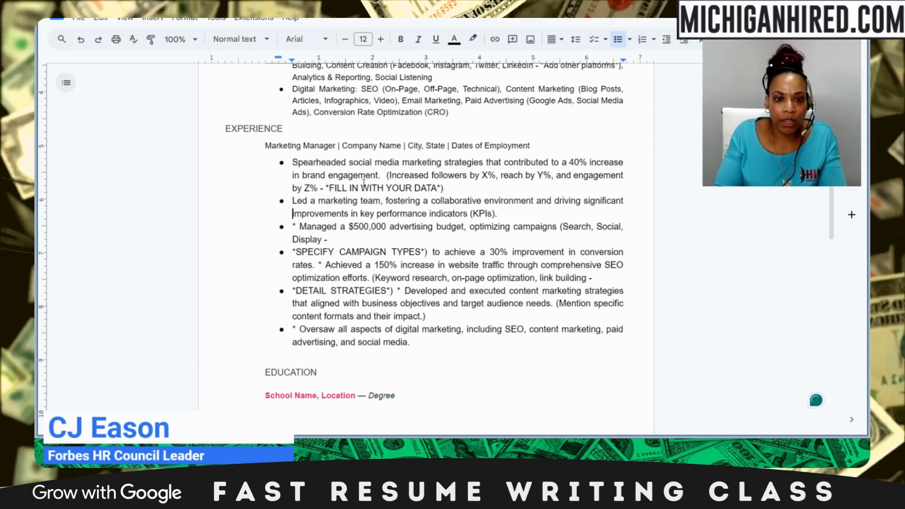
key("Down")
key("Delete")
key("Delete")
Remove the asterisks in front of "SPECIFY CAMPAIGN TYPES" and "Achieved a 150% increase" in the fourth bullet.
key("Down")
key("Down")
key("Right")
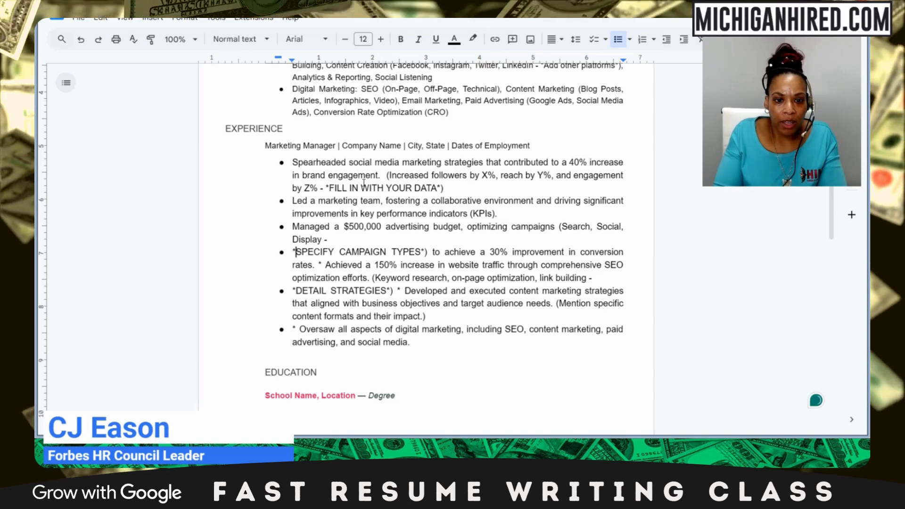
key("BackSpace")
key("Down")
key("Right")
key("Delete")
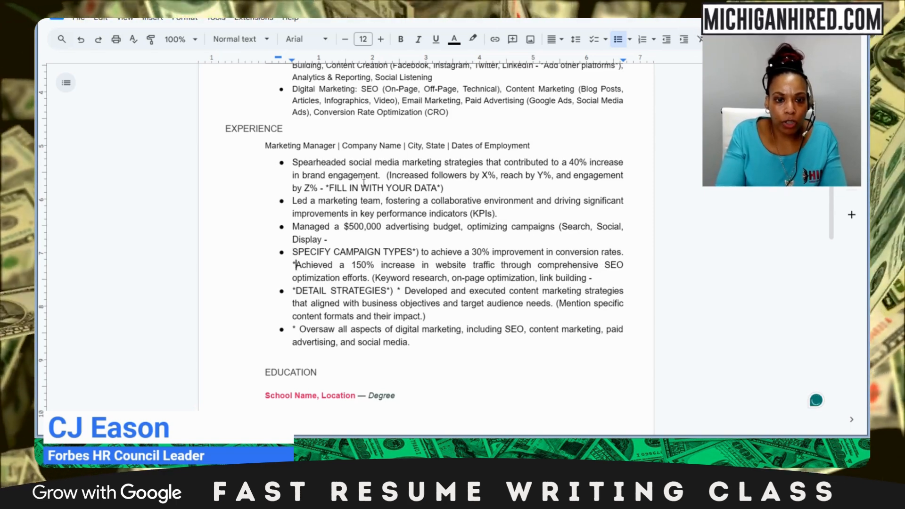
key("BackSpace")
Remove the leading asterisks before "DETAIL STRATEGIES" and "Oversaw all aspects" in the last two bullets.
key("Down")
key("Delete")
key("Down")
key("Down")
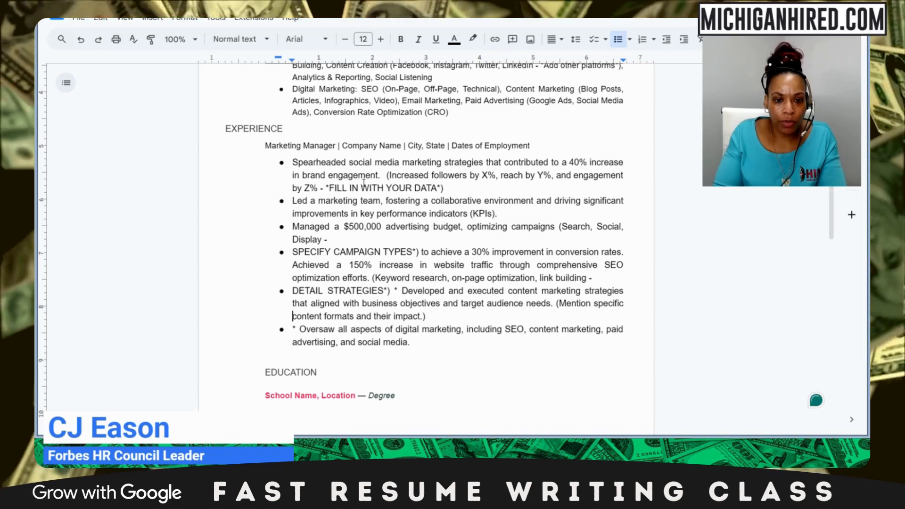
key("Down")
key("Right")
key("BackSpace")
key("Delete")
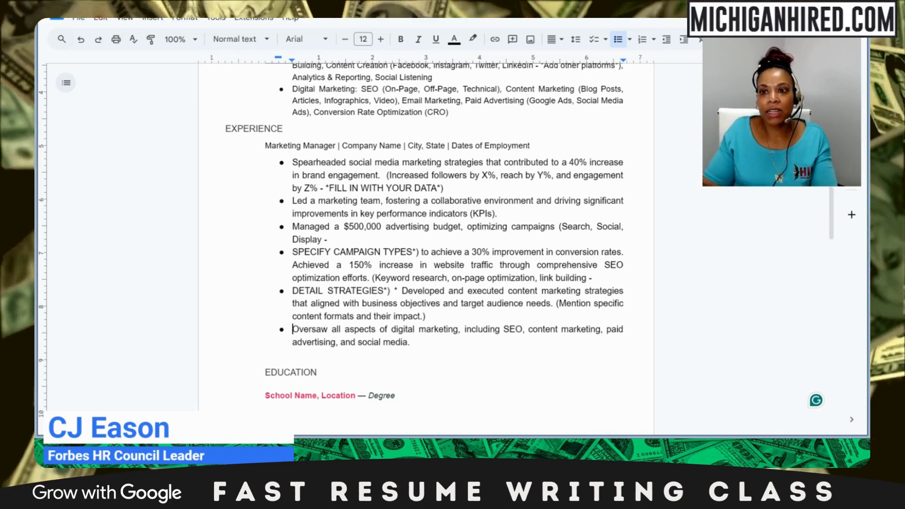
Open the resume's sharing settings, check who has access, and close them without adding anyone.
left_click(791, 9)
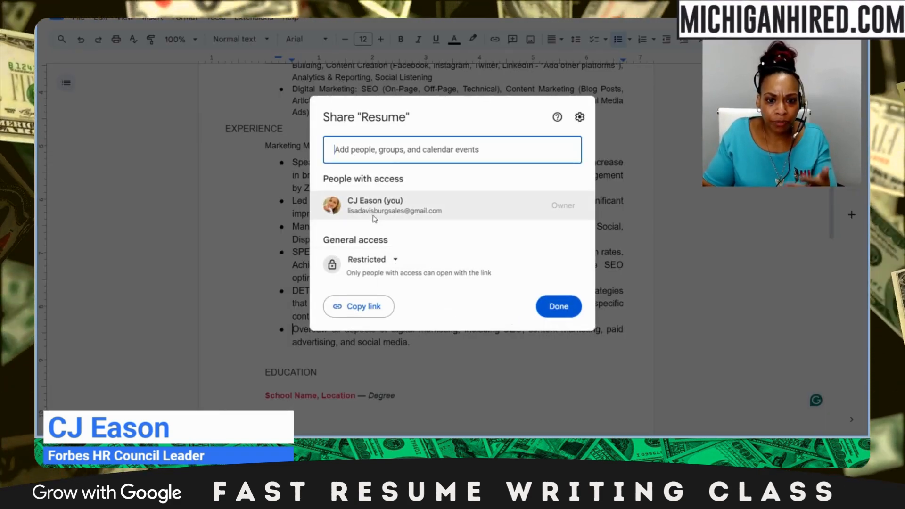
mouse_move(376, 208)
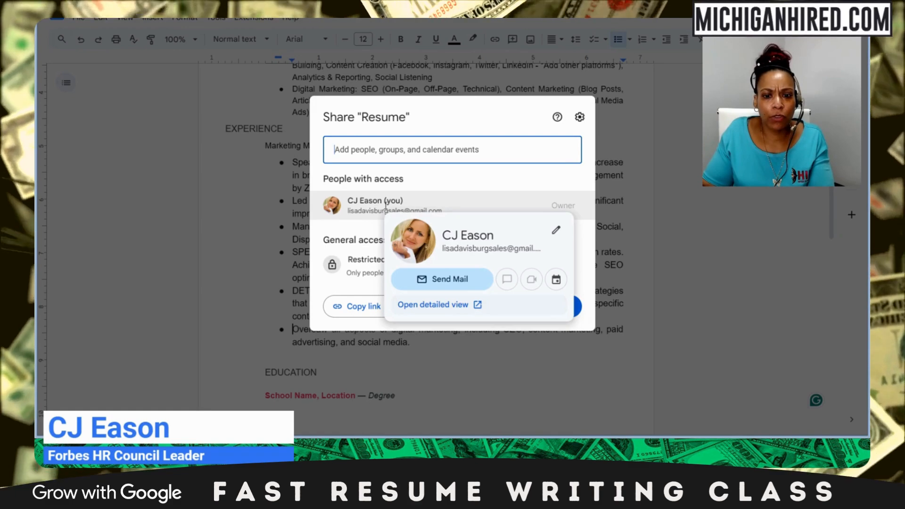
left_click(573, 307)
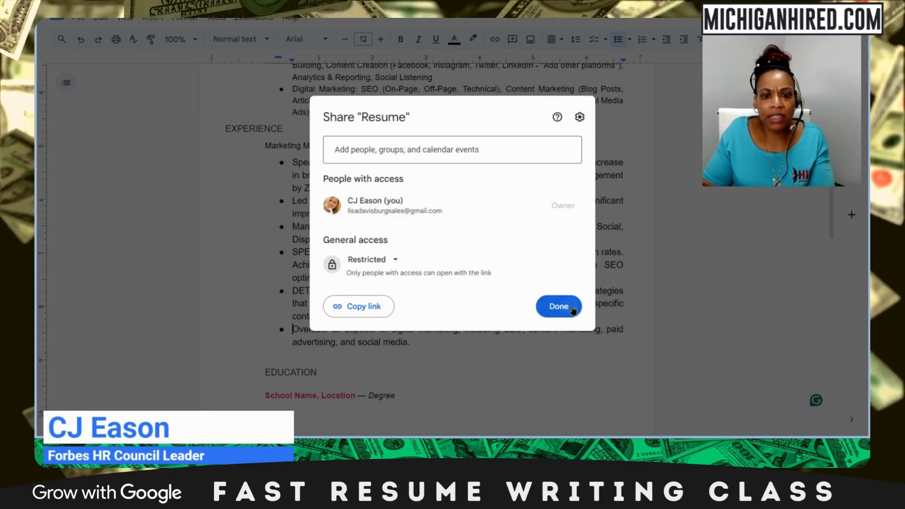